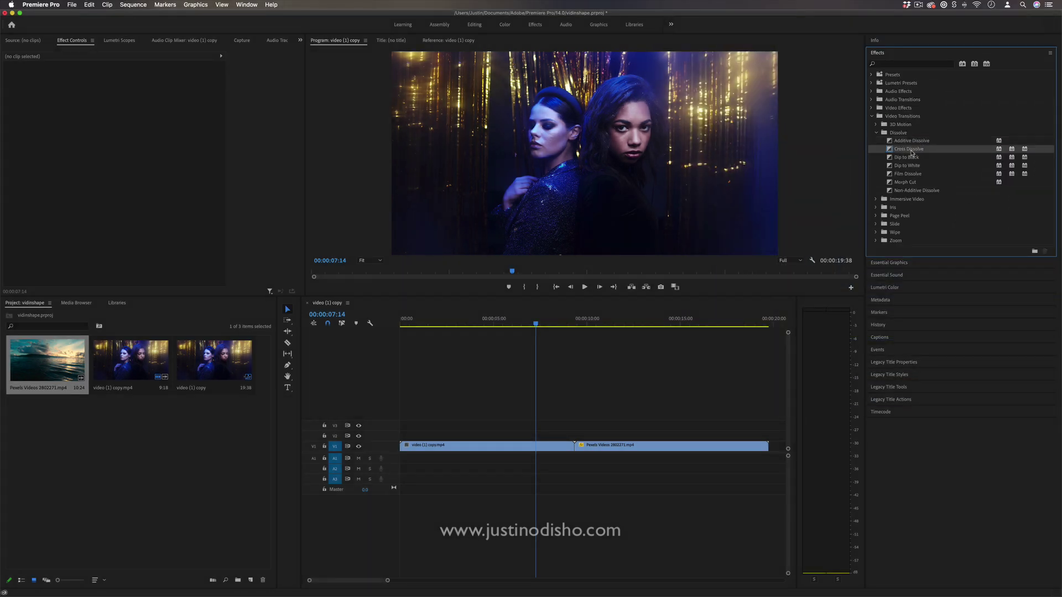
Step: Apply the default transition to the cut between the two timeline clips, accepting repeated frames, and preview it
right_click(575, 447)
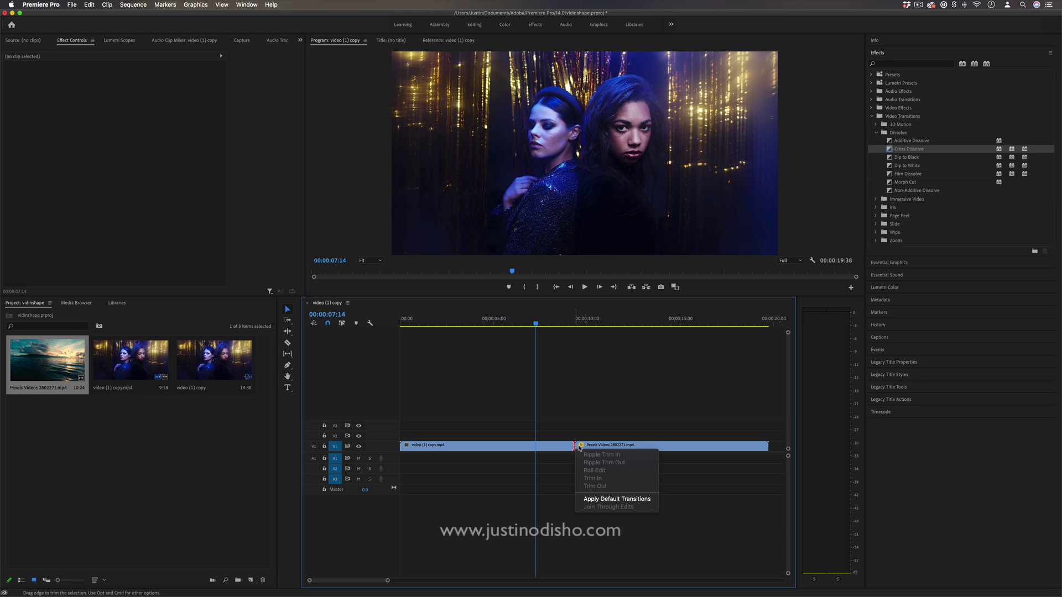
left_click(605, 496)
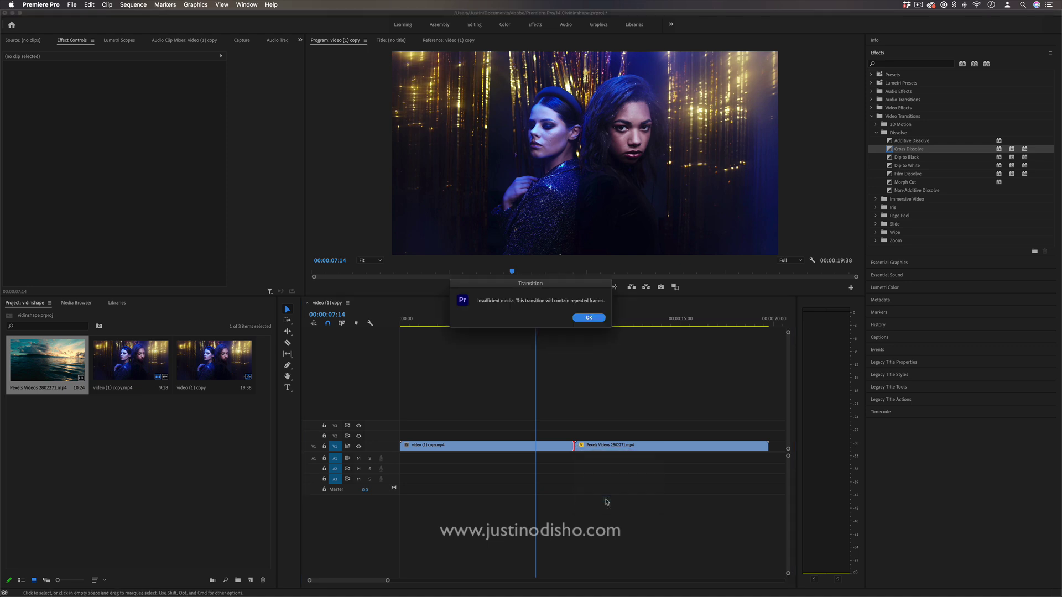
left_click(588, 318)
left_click(575, 319)
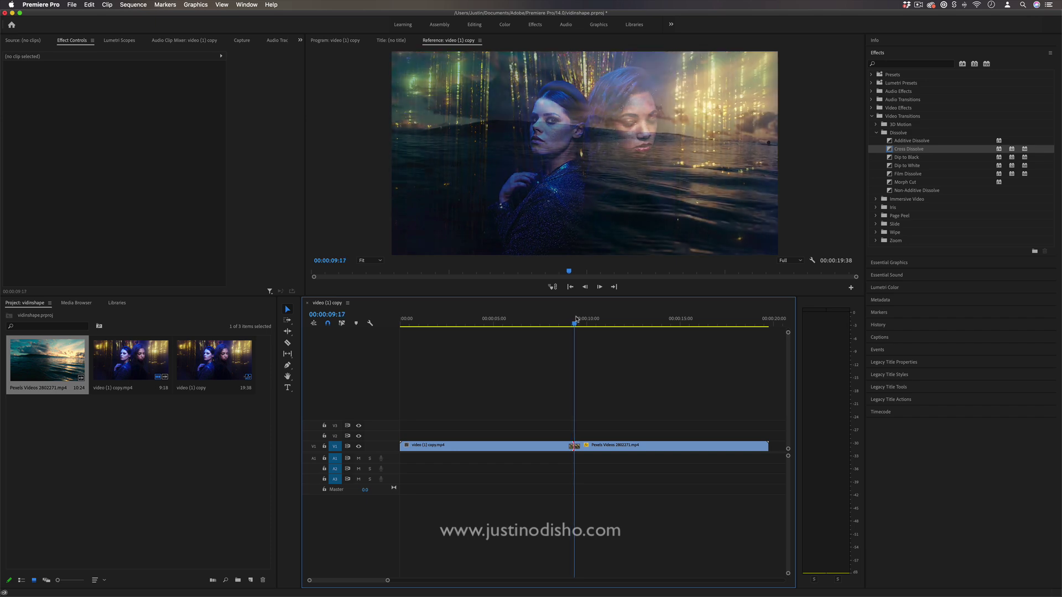
left_click_drag(576, 320, 574, 320)
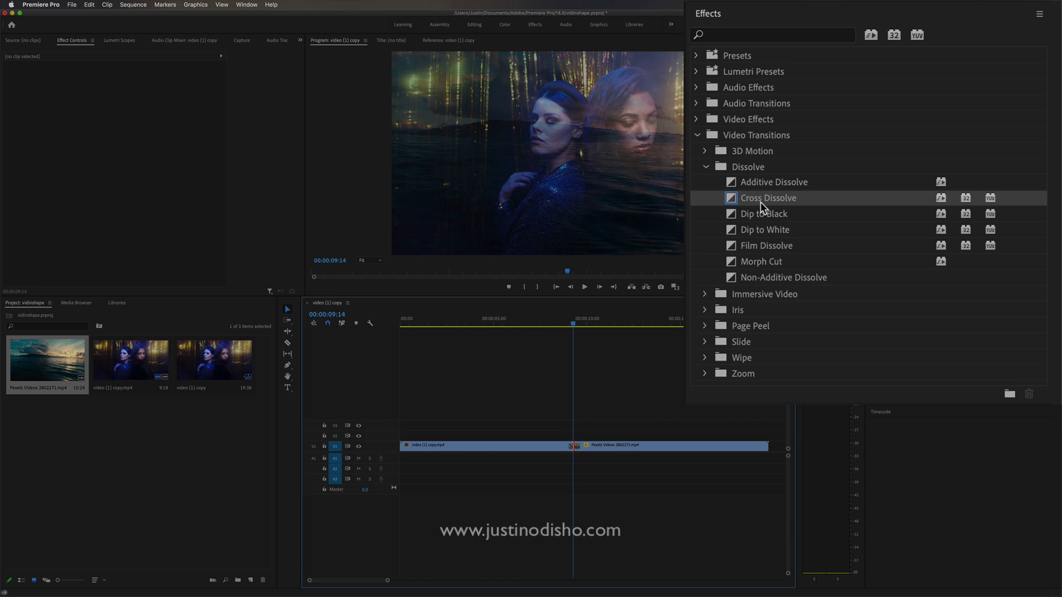
Step: Replace the transition at the cut with Additive Dissolve and preview how the clips blend
left_click(791, 183)
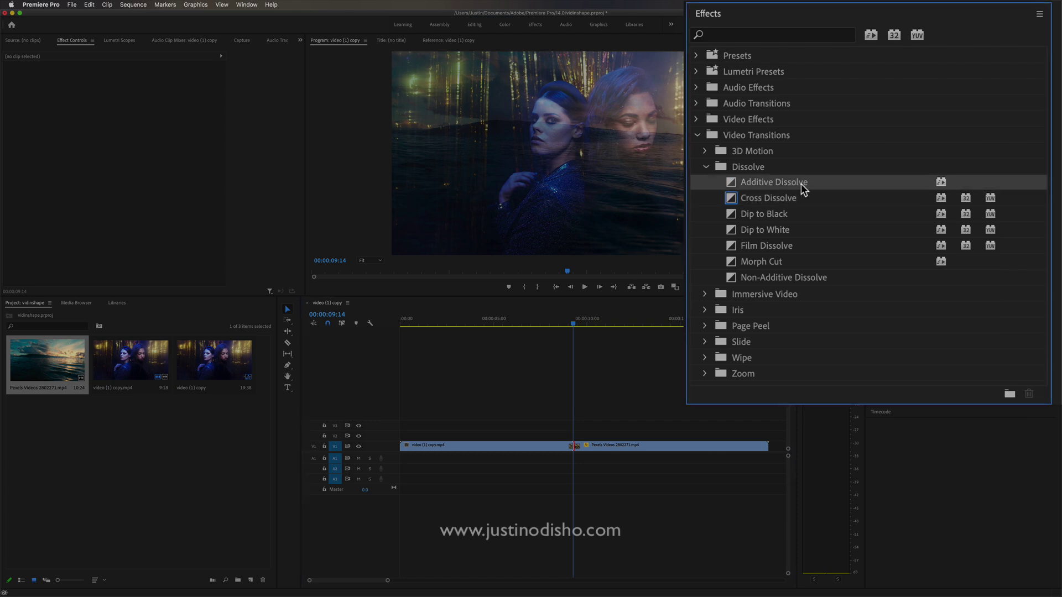
left_click_drag(803, 188, 576, 448)
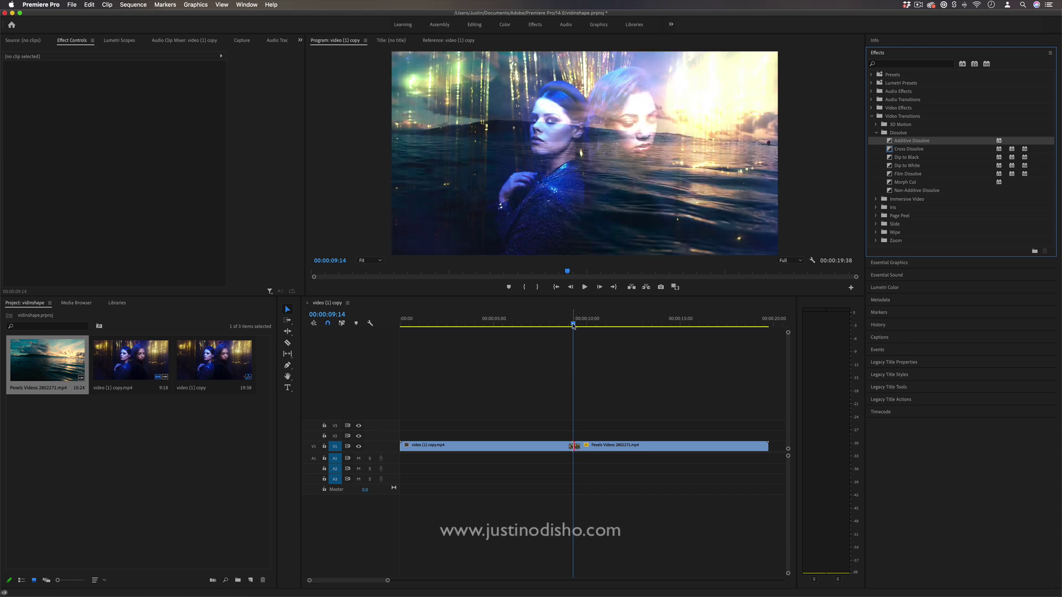
left_click(567, 325)
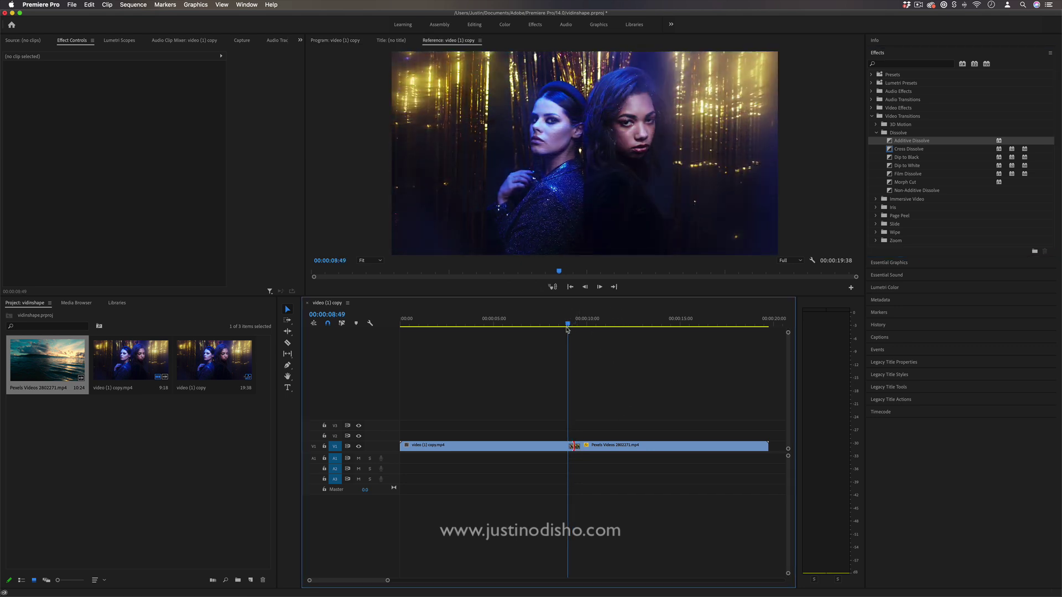
left_click_drag(567, 330, 564, 332)
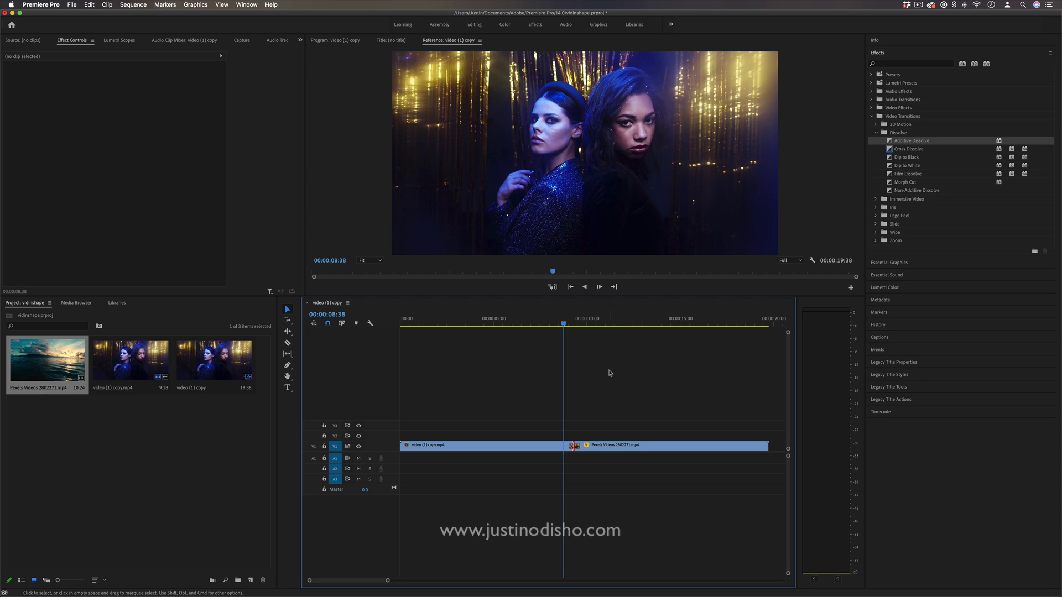
Step: Apply the default transition to all edit points of both timeline clips and preview the end of the sequence
left_click_drag(674, 373, 506, 515)
key("super")
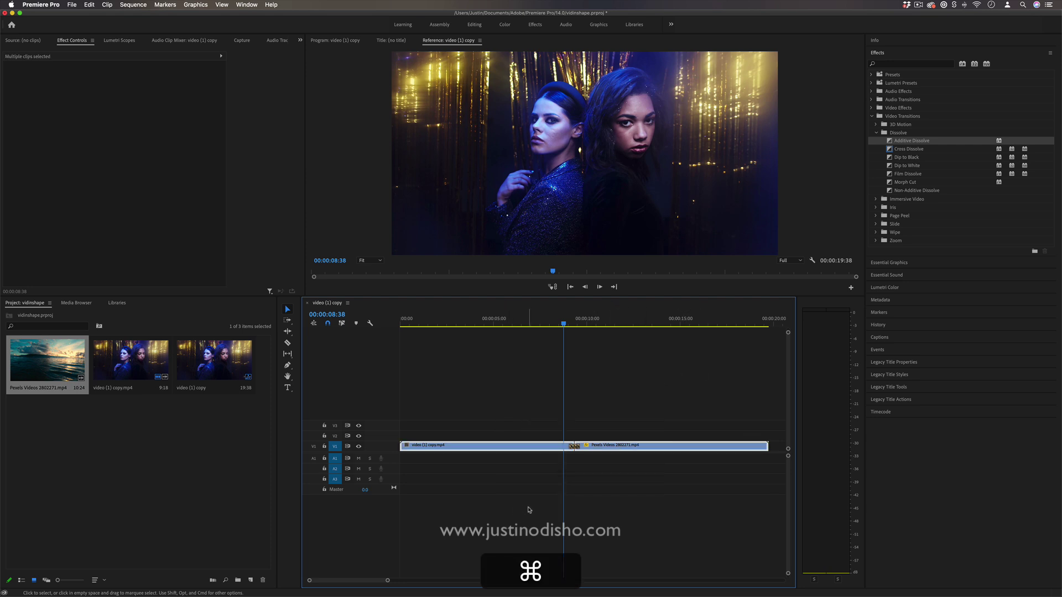
key("super+d")
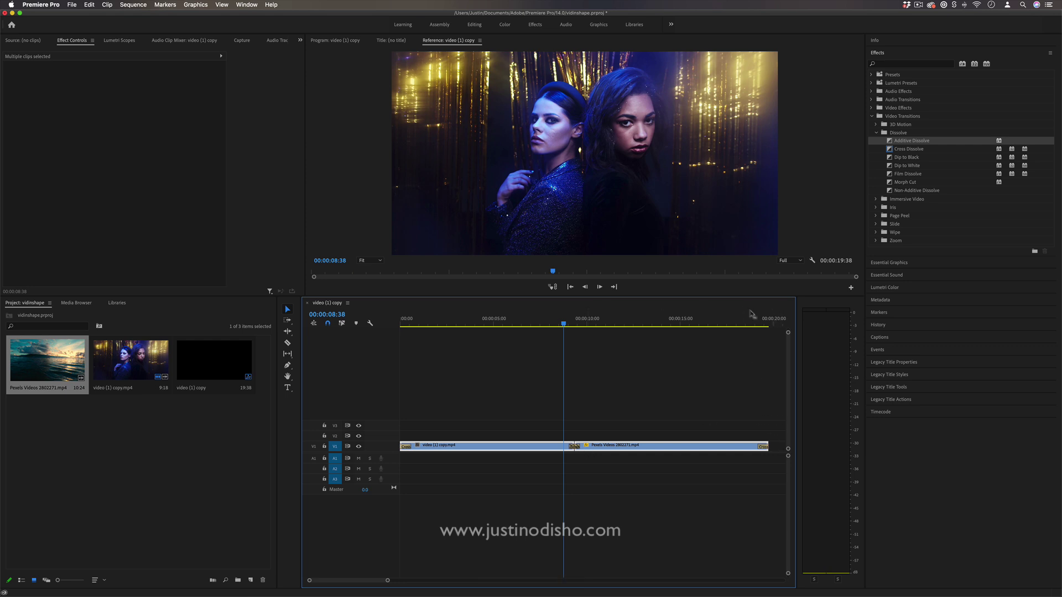
left_click(765, 319)
left_click_drag(766, 319, 753, 326)
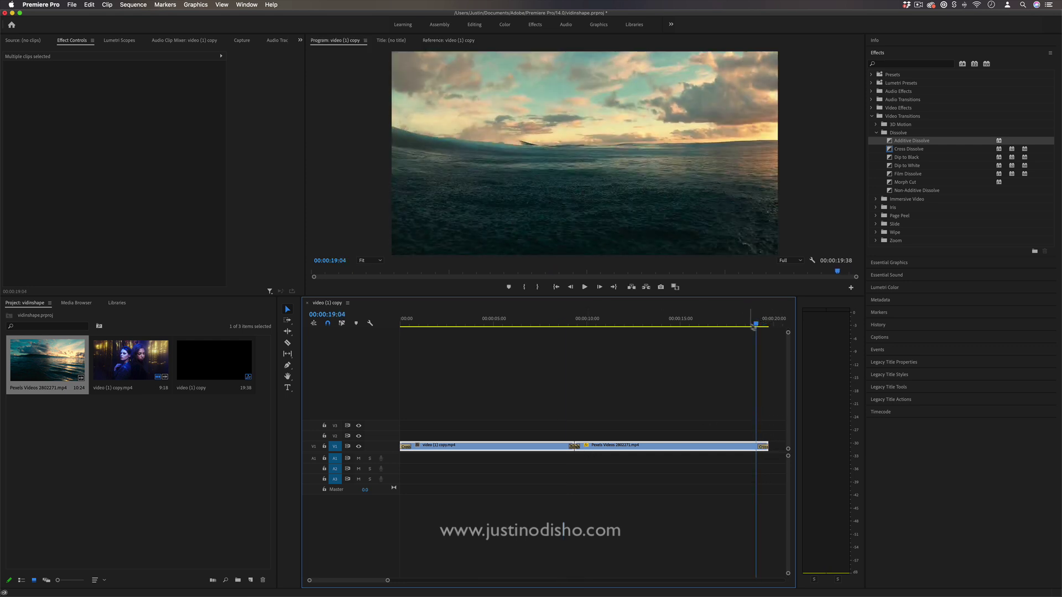
Step: Set Additive Dissolve as the default video transition
left_click(912, 141)
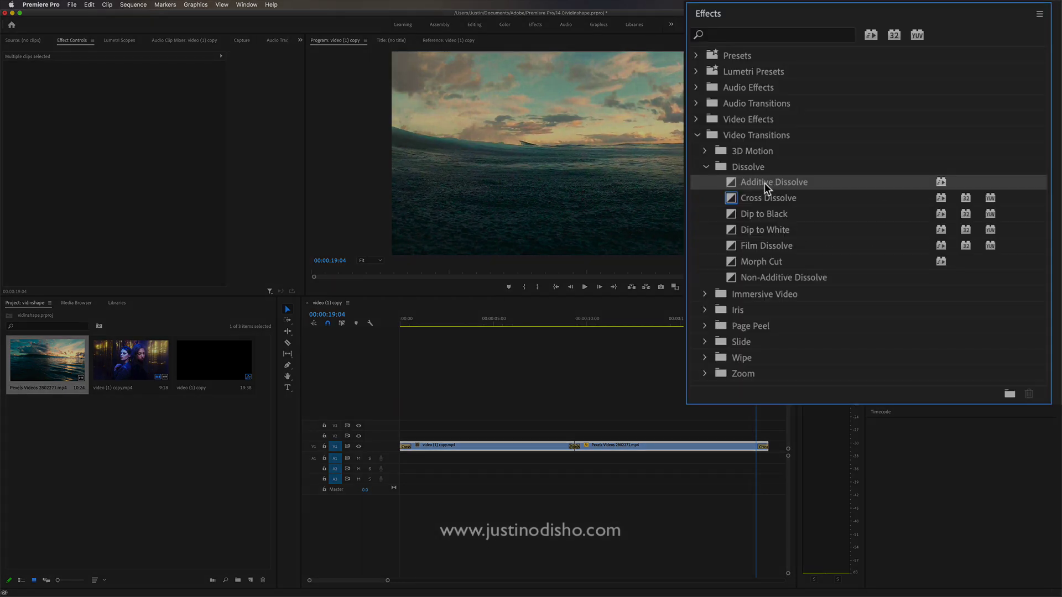
right_click(765, 183)
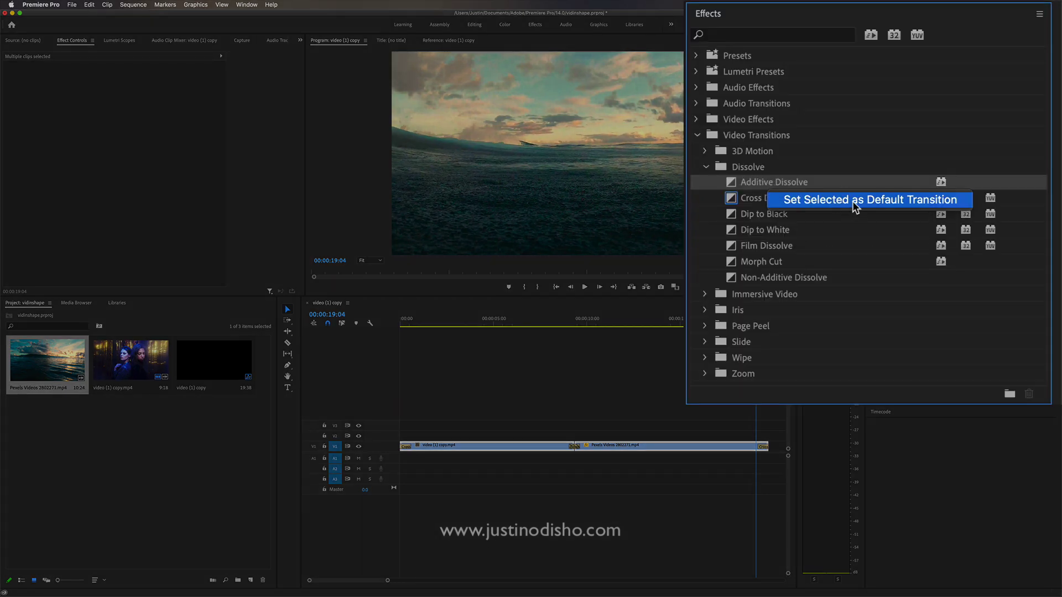
left_click(803, 201)
right_click(766, 198)
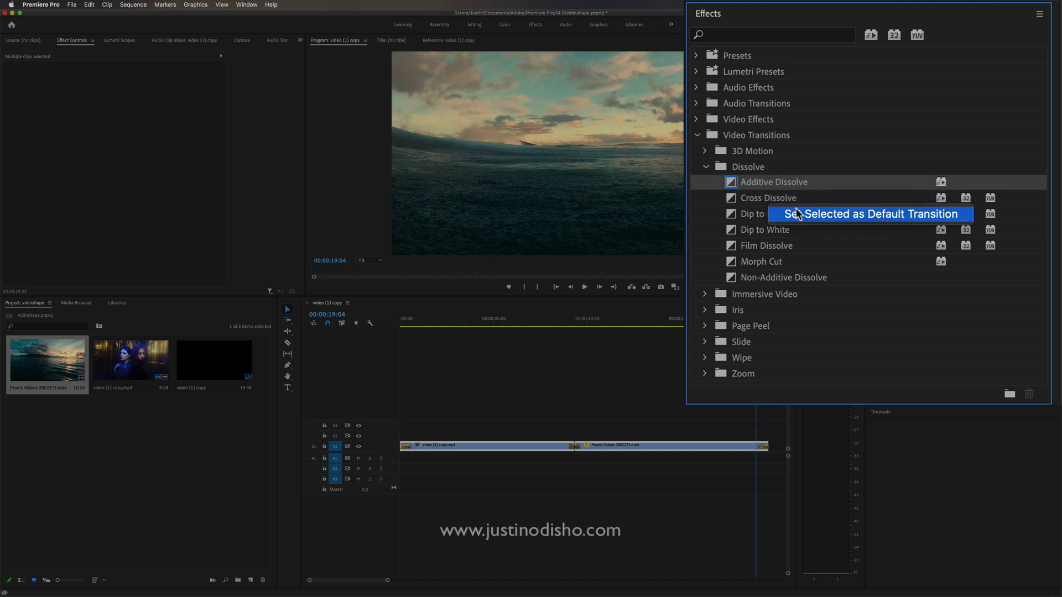
left_click(803, 215)
left_click(766, 195)
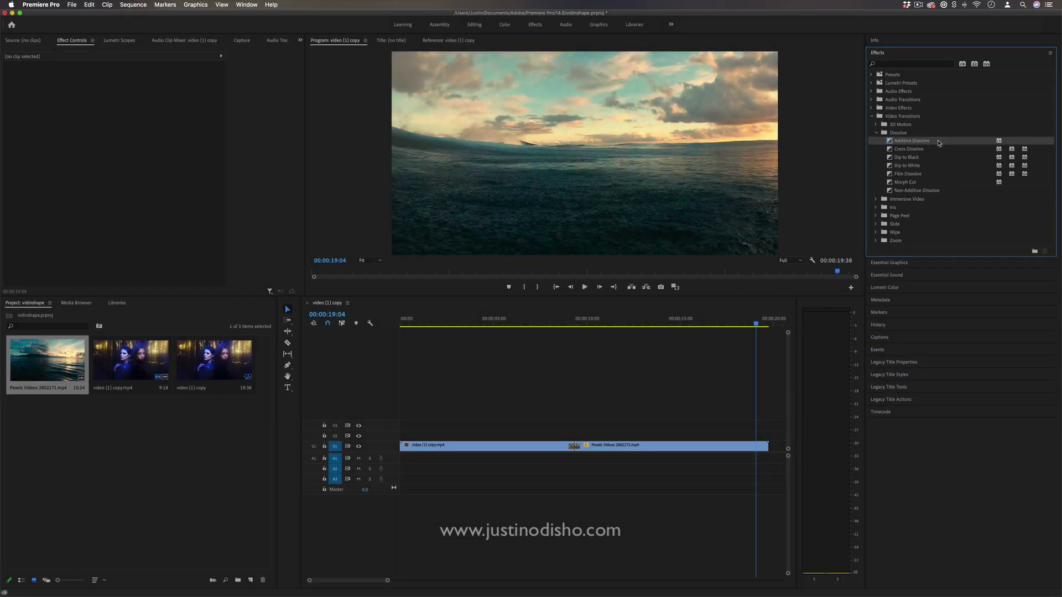
Step: Apply Additive Dissolve to the cut again, examine it up close on the timeline, and delete it
left_click_drag(939, 143, 579, 453)
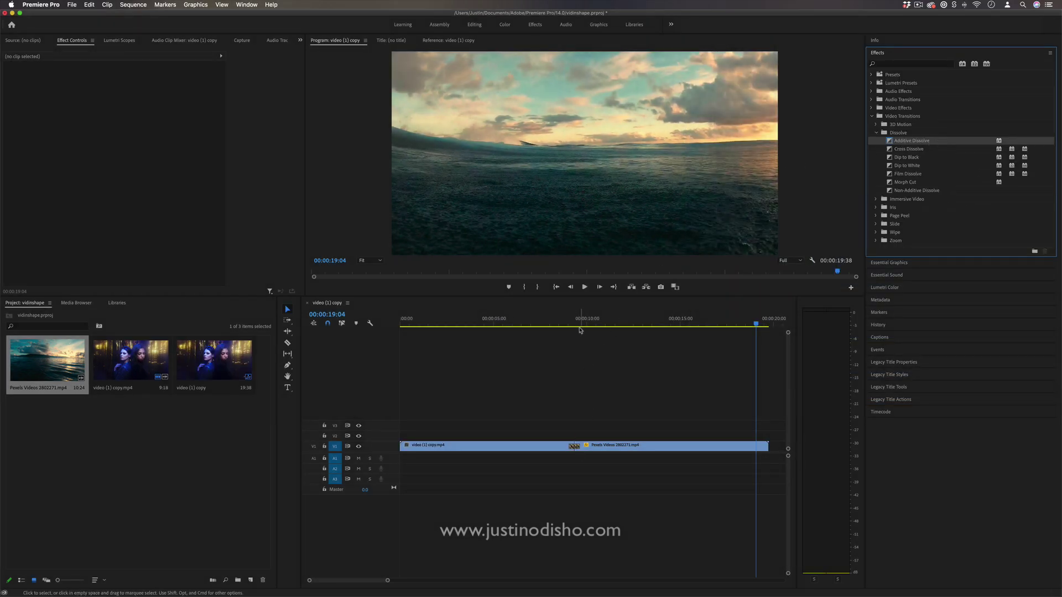
left_click(576, 323)
left_click_drag(388, 584, 348, 581)
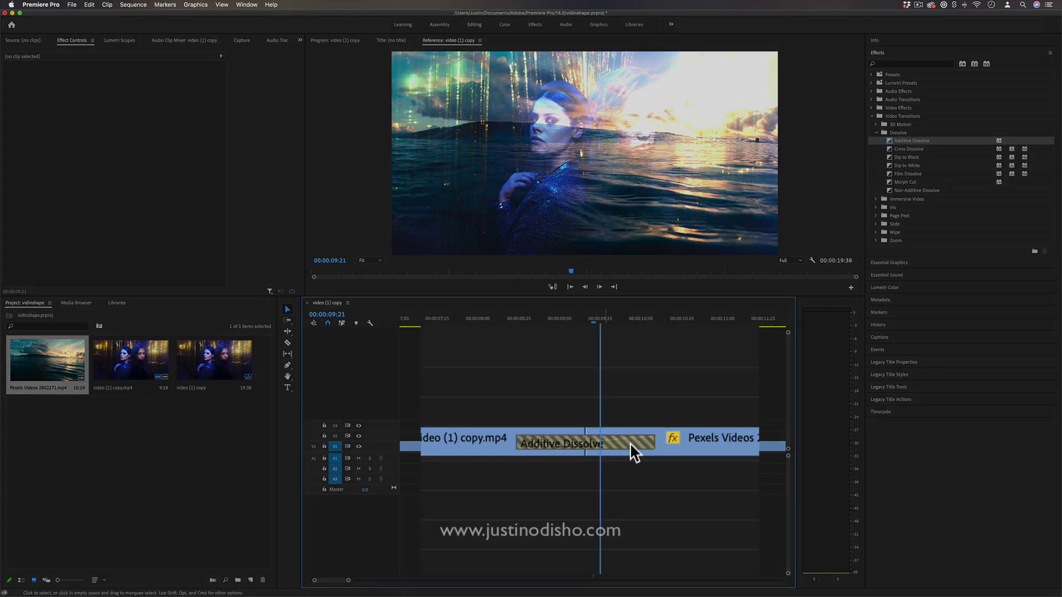
left_click(632, 454)
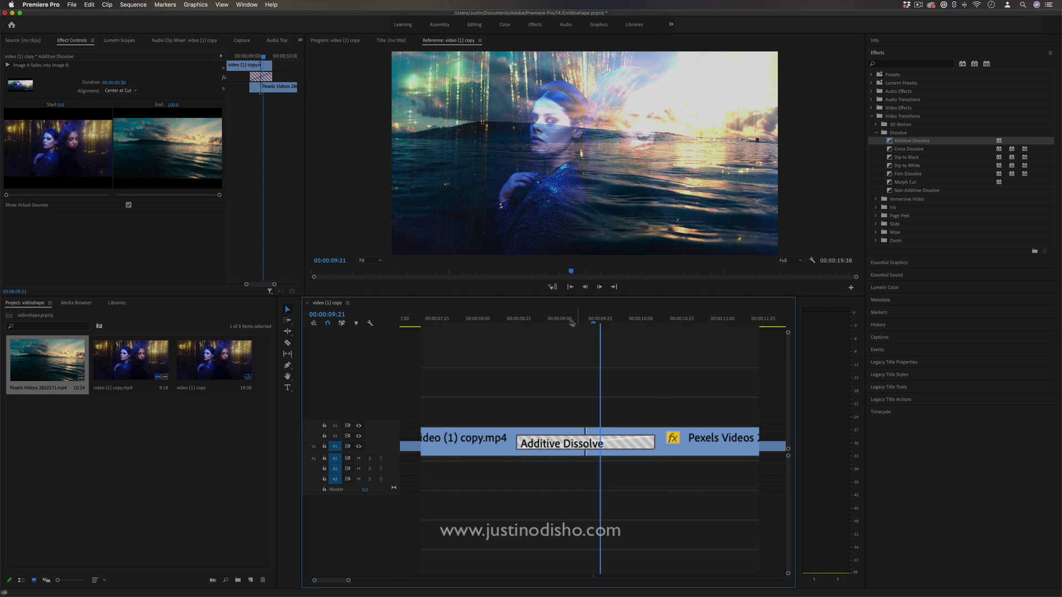
mouse_move(572, 323)
left_mouse_down()
mouse_move(555, 322)
mouse_move(586, 323)
left_mouse_up()
key("BackSpace")
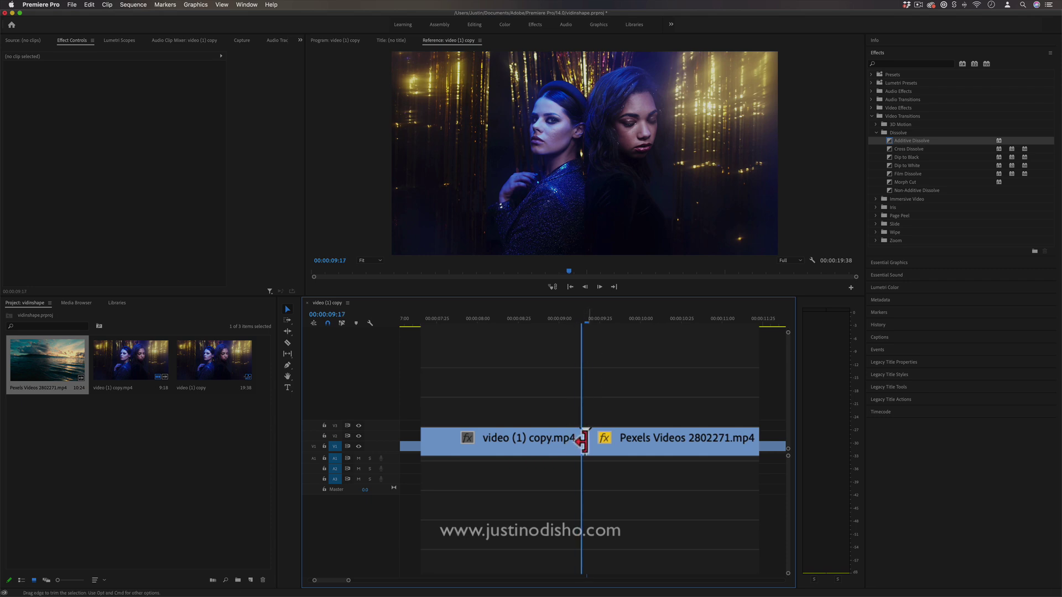
Step: Add Additive Dissolve to the cut between the untrimmed clips, accepting repeated frames, and preview the blend
left_click_drag(582, 441, 628, 445)
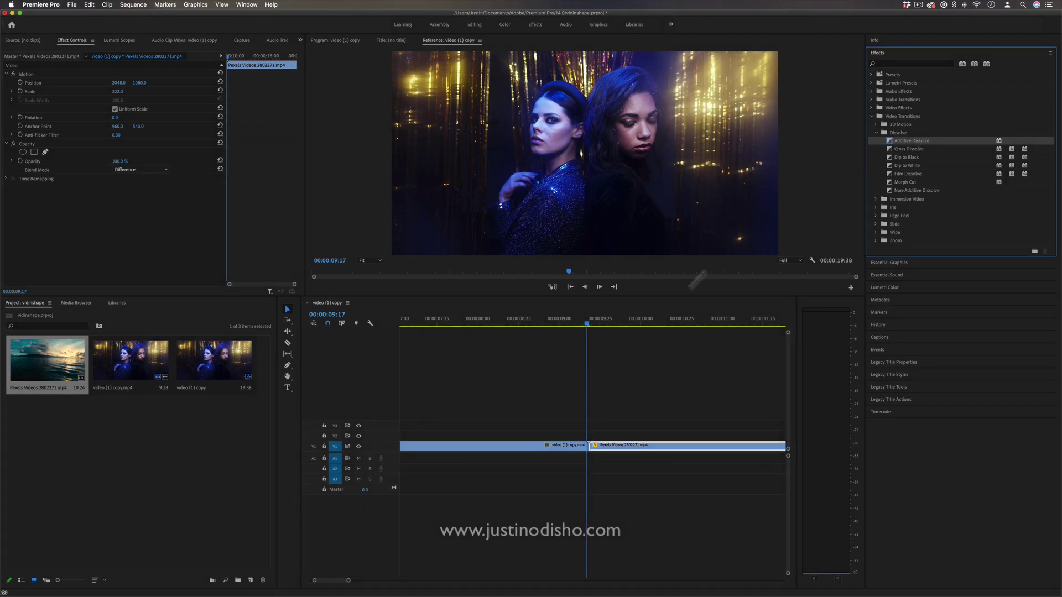
left_click_drag(912, 141, 591, 449)
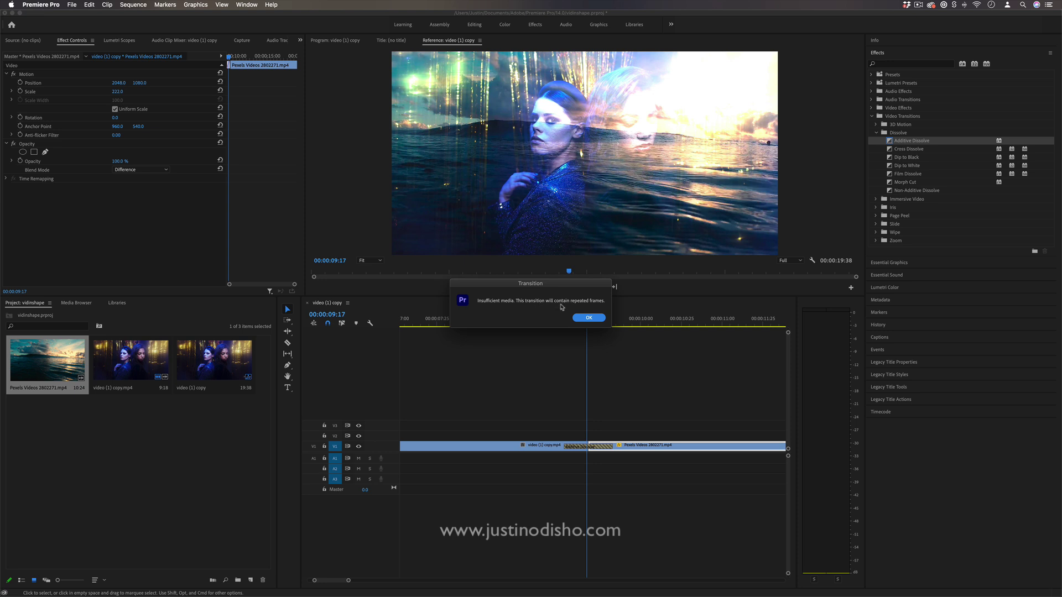
left_click(592, 316)
left_click_drag(634, 449, 649, 446)
key("super+z")
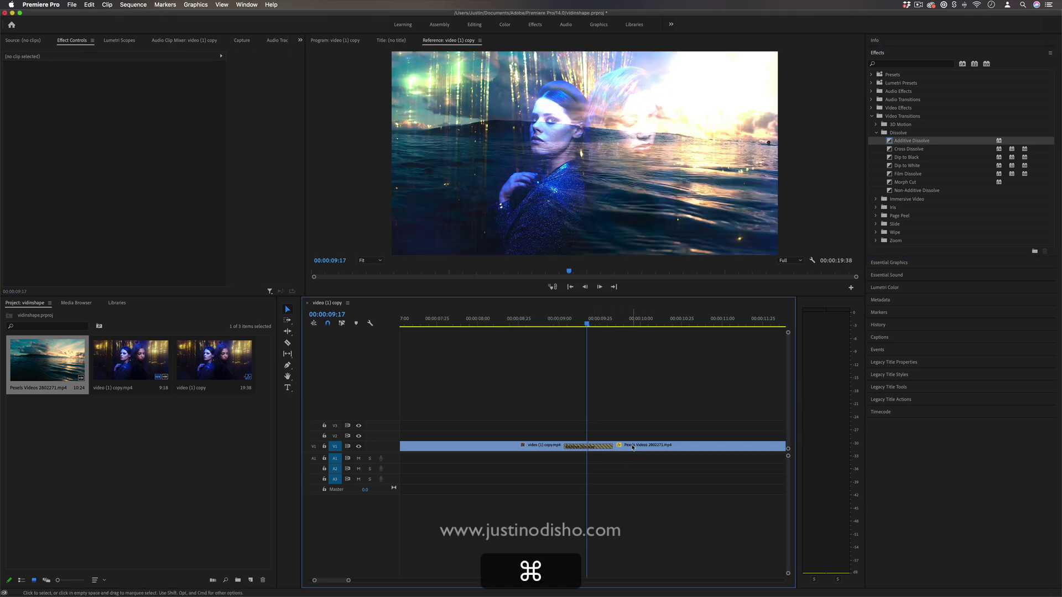
mouse_move(588, 321)
left_mouse_down()
mouse_move(571, 323)
mouse_move(585, 330)
mouse_move(565, 324)
mouse_move(610, 324)
mouse_move(551, 327)
mouse_move(595, 339)
left_mouse_up()
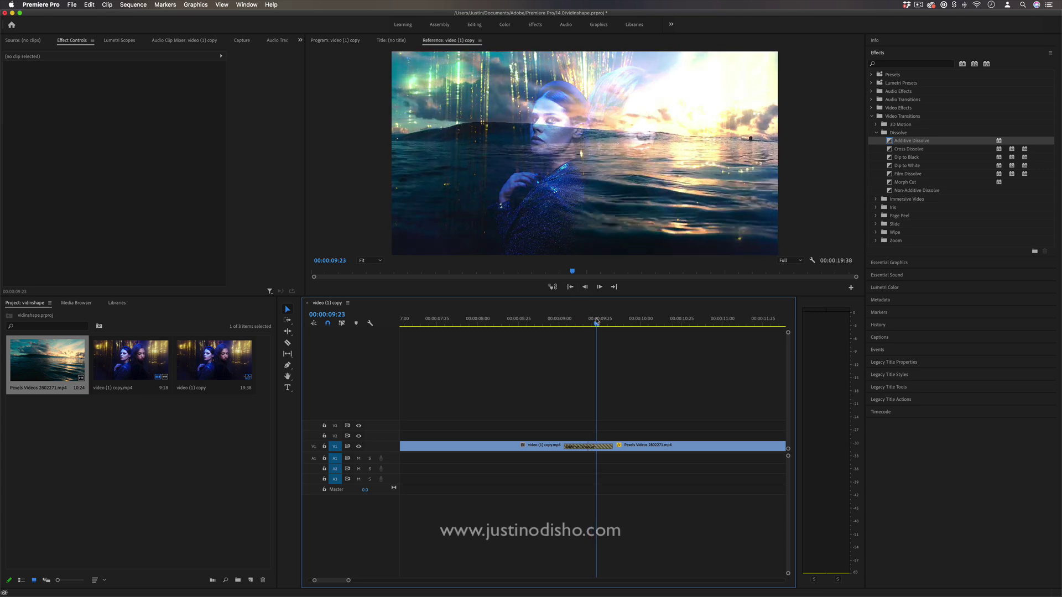
Step: Delete the dissolve and trim the end of the first clip and the start of Pexels Videos 2802271.mp4, leaving no gap
left_click(605, 446)
key("BackSpace")
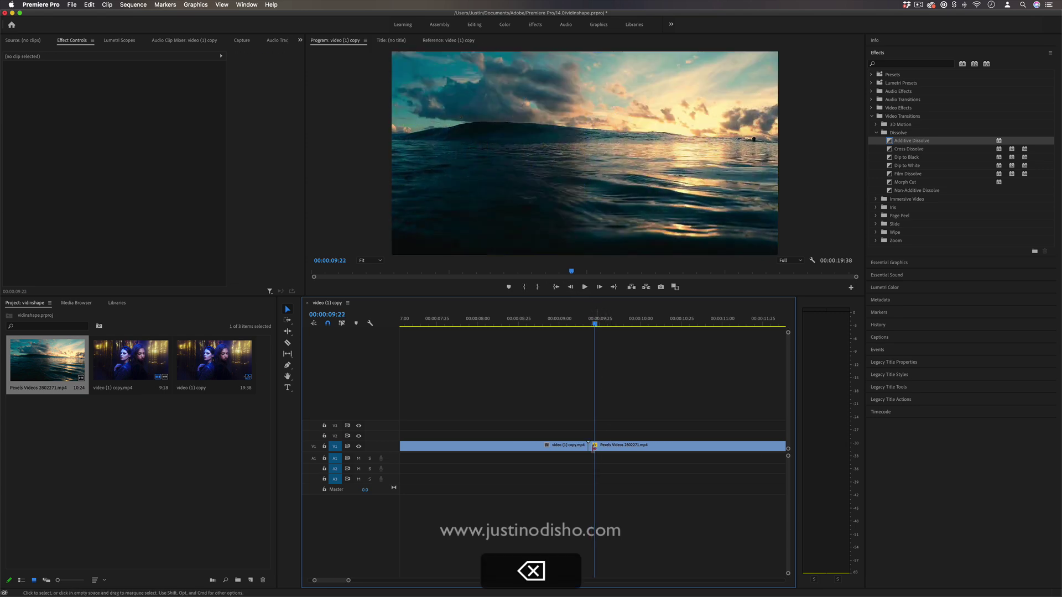
left_click_drag(588, 446, 565, 448)
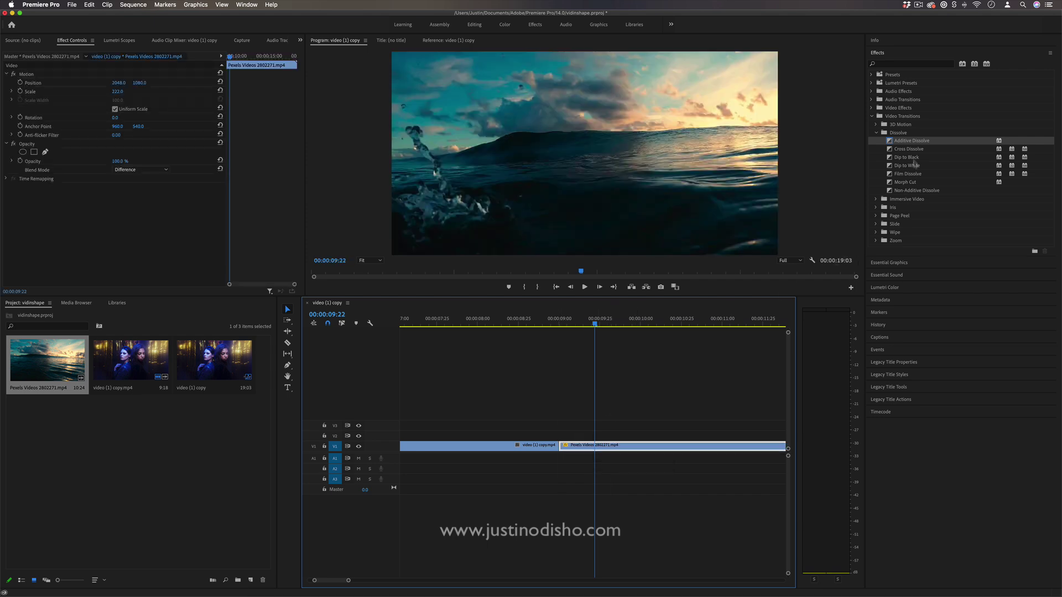
Step: Apply Additive Dissolve centered on the cut between the trimmed clips and scrub through the blend
left_click_drag(908, 140, 509, 456)
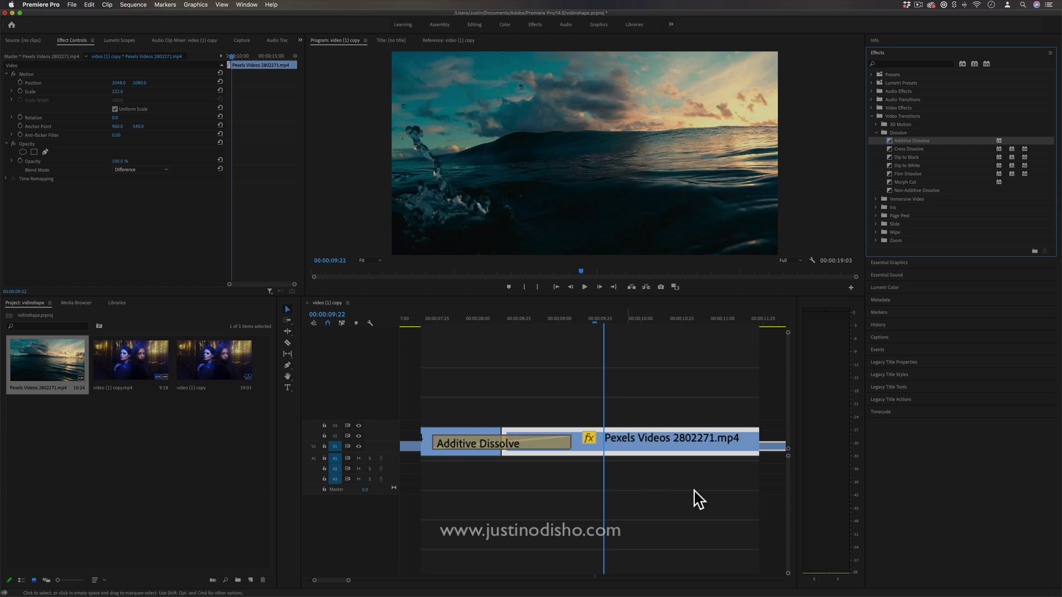
key("super+shift+a")
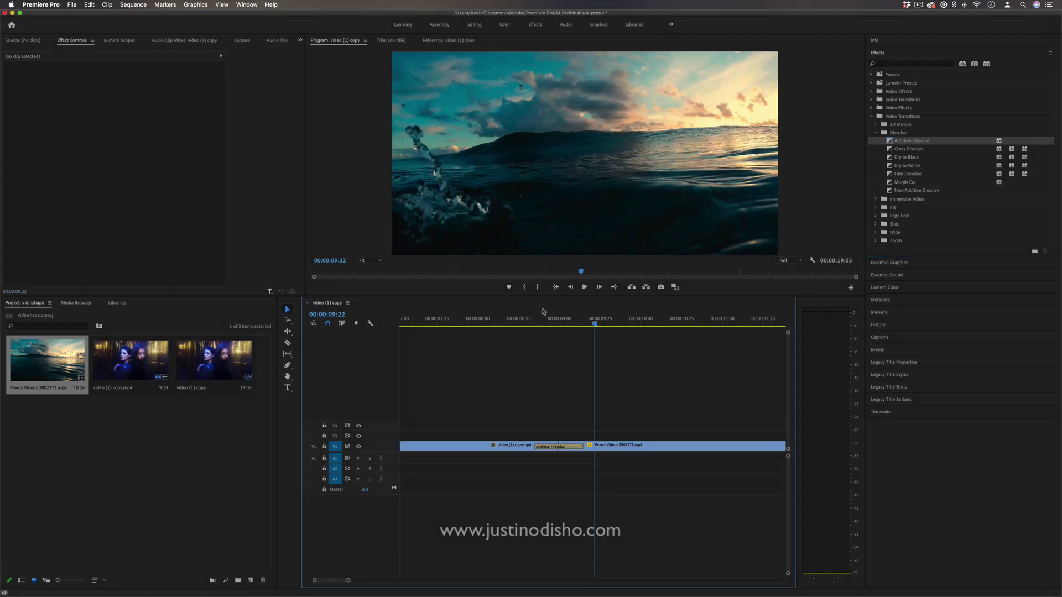
mouse_move(539, 319)
left_mouse_down()
mouse_move(566, 325)
mouse_move(546, 334)
mouse_move(559, 325)
left_mouse_up()
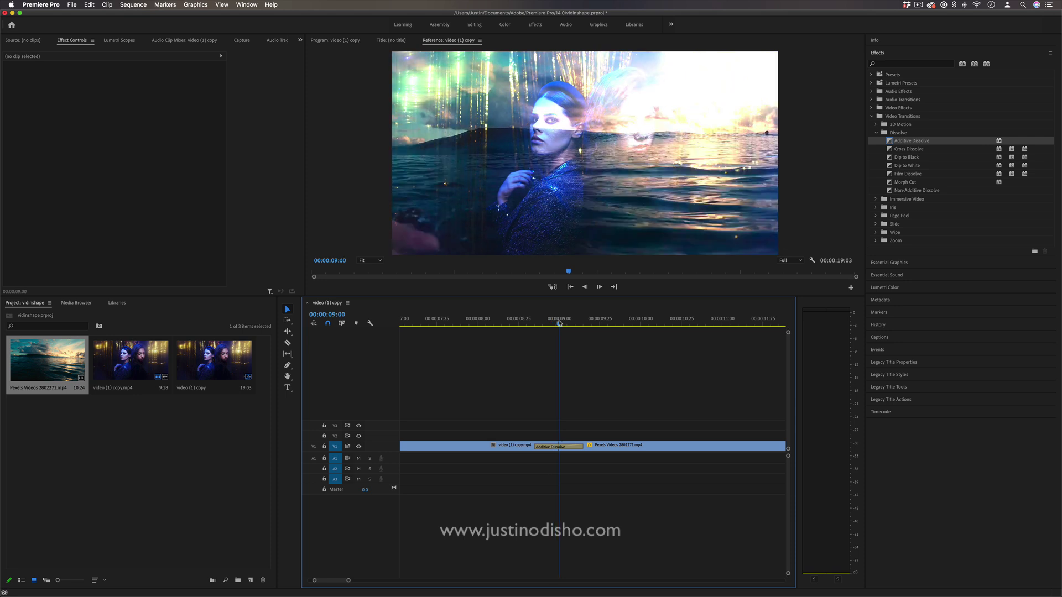
Step: Select the Additive Dissolve and play through it to review the transition between the clips
left_click(568, 450)
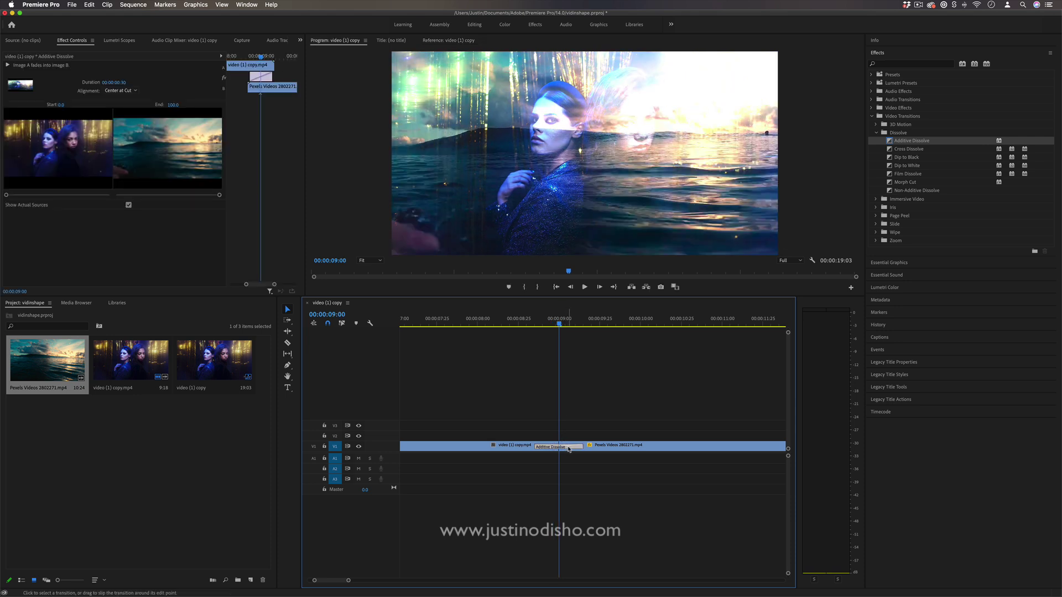
left_click(536, 319)
key("space")
key("space")
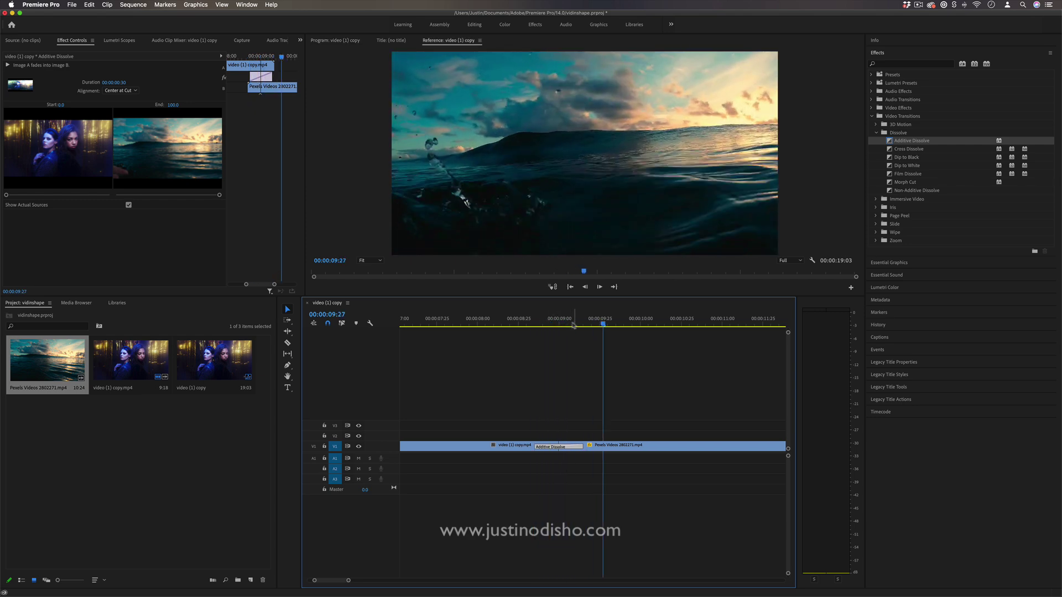
left_click_drag(574, 324, 556, 324)
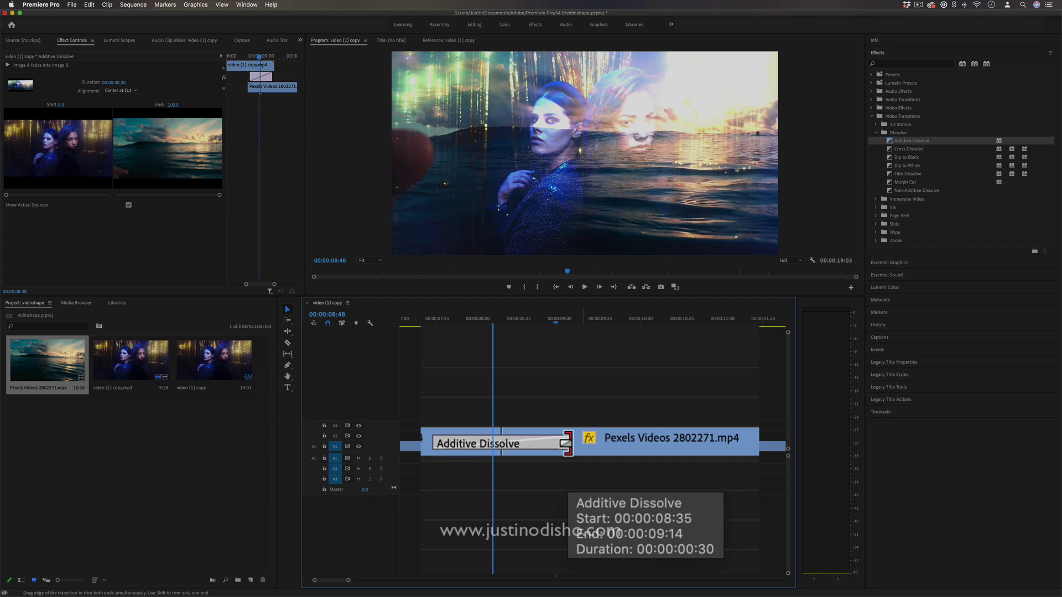
Step: Extend the Additive Dissolve to a duration of 00:00:02:12 with a custom start and play it back
left_click_drag(581, 447, 584, 447)
left_click_drag(647, 439, 738, 440)
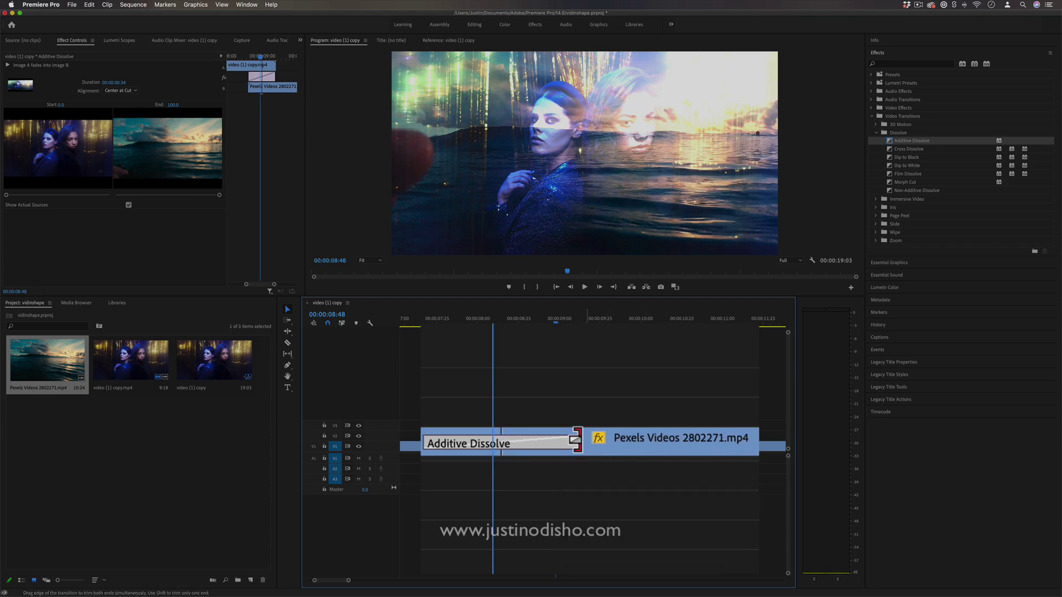
left_click_drag(576, 440, 642, 438)
left_click_drag(274, 78, 225, 77)
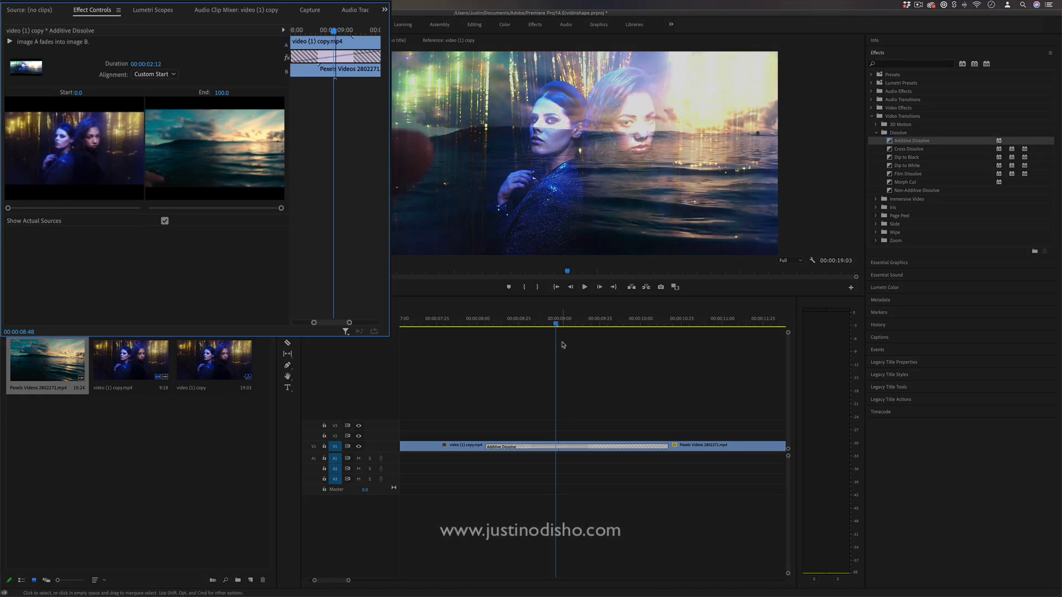
left_click(479, 319)
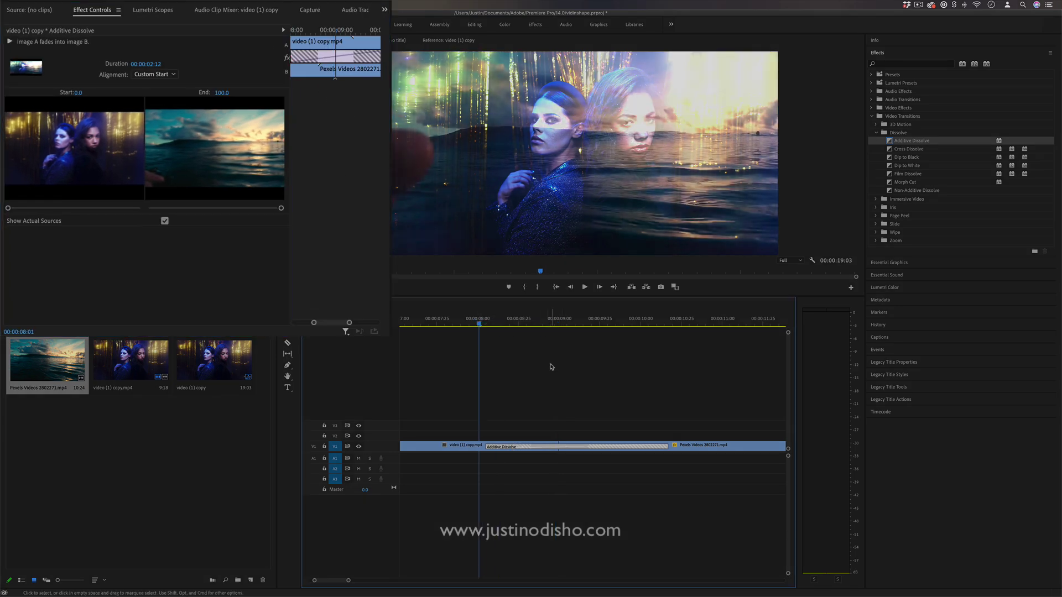
key("space")
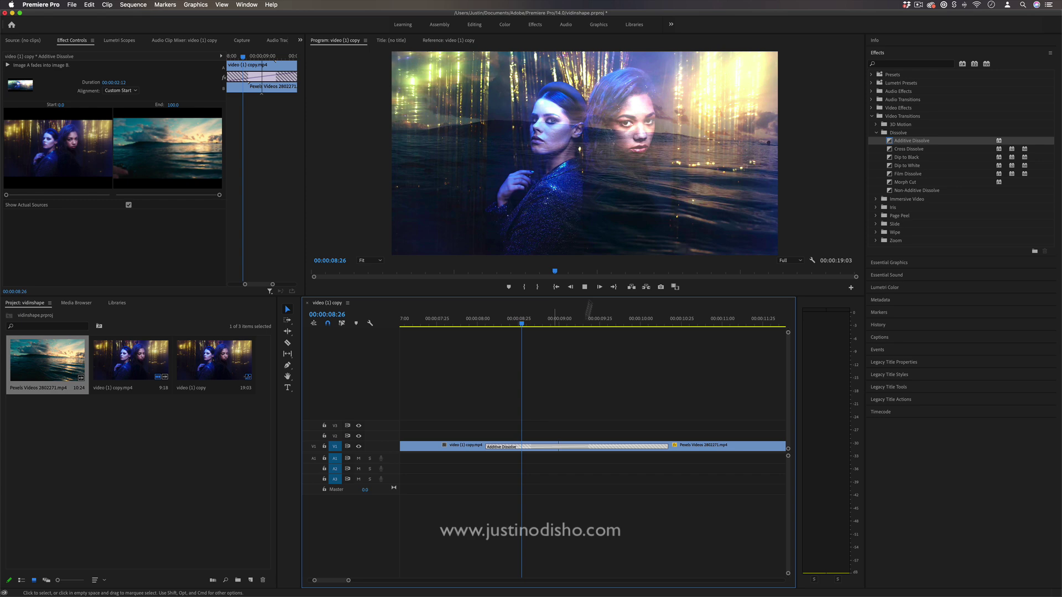
Step: Shorten the Additive Dissolve to 00:00:00:31 with a custom start reaching before the cut, and cue the playhead at its beginning
key("space")
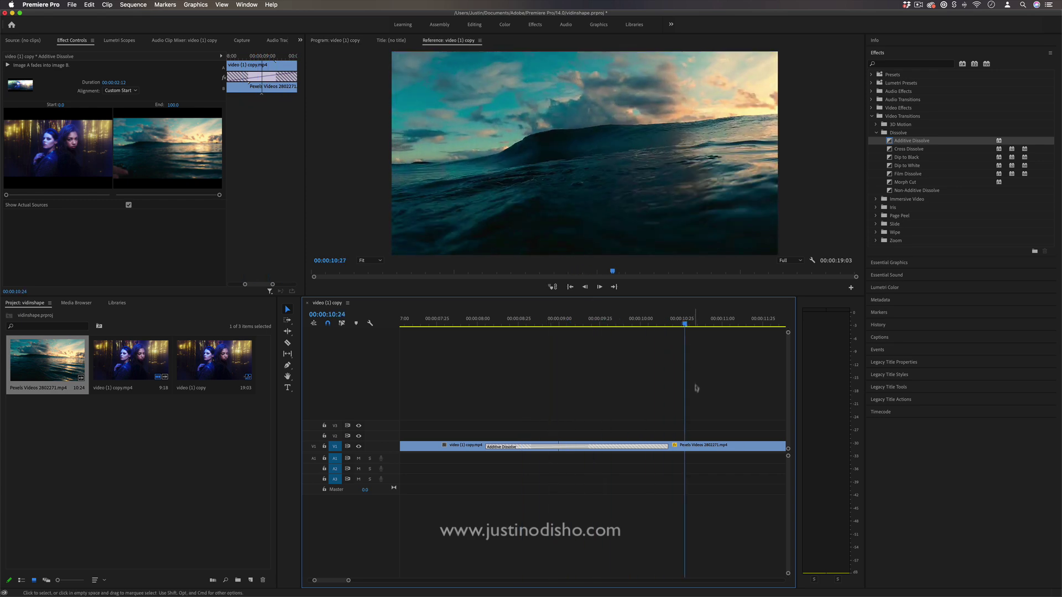
left_click_drag(667, 452, 574, 451)
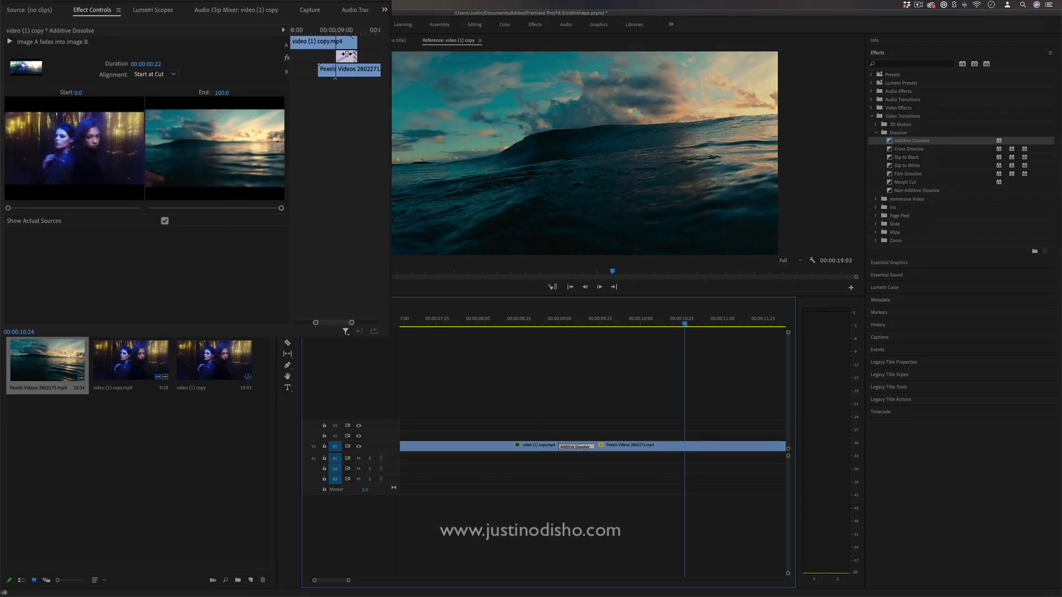
left_click_drag(349, 57, 321, 55)
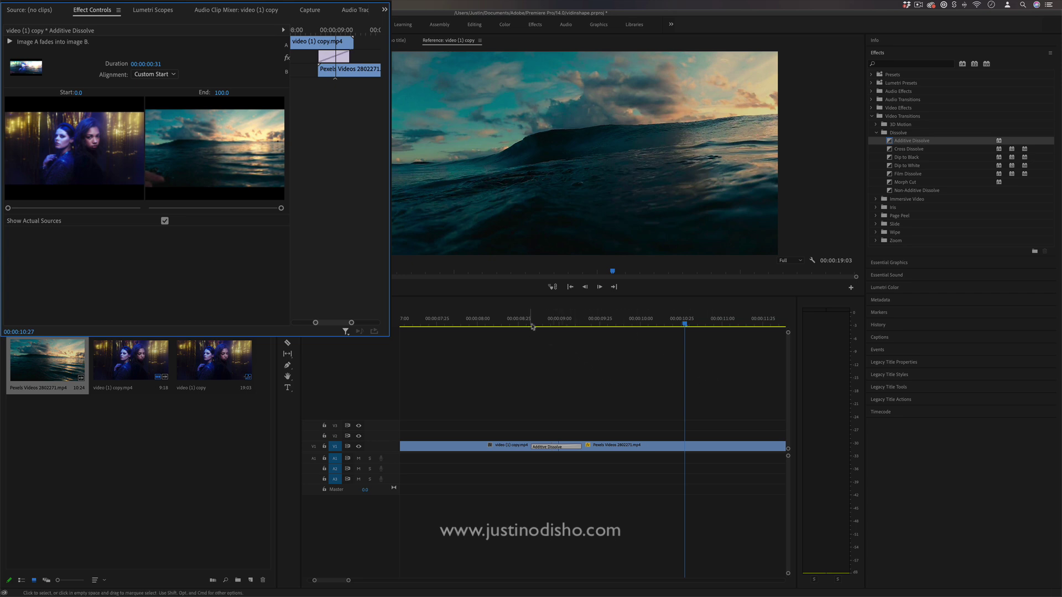
left_click(530, 325)
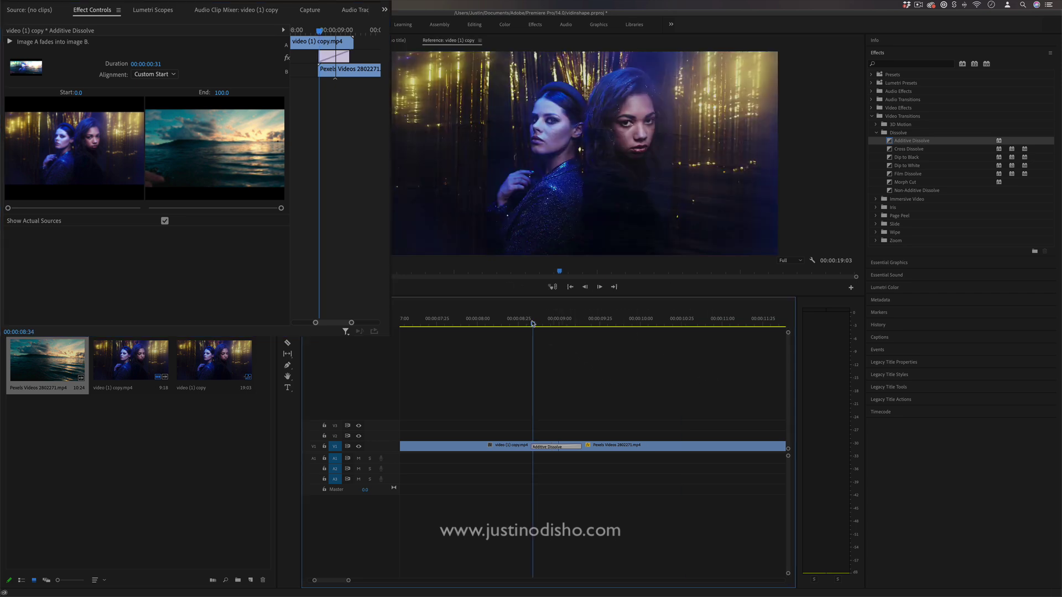
Step: Center the Additive Dissolve on the cut, shorten it to 00:00:00:16 and further to 00:00:00:09, playing it back
mouse_move(320, 56)
left_mouse_down()
mouse_move(347, 57)
mouse_move(328, 58)
left_mouse_up()
left_click(526, 317)
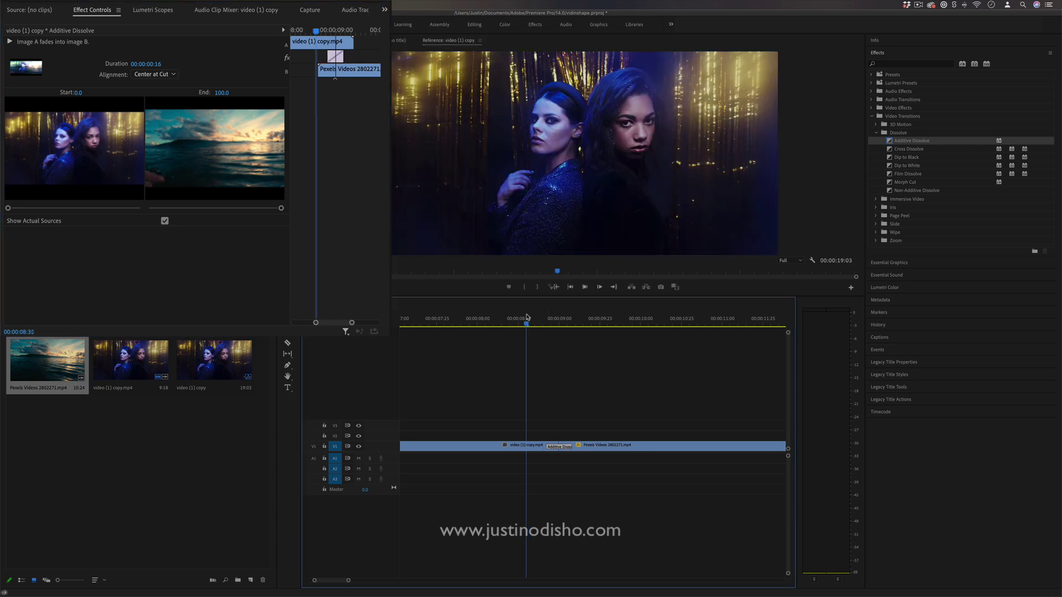
key("space")
left_click(536, 318)
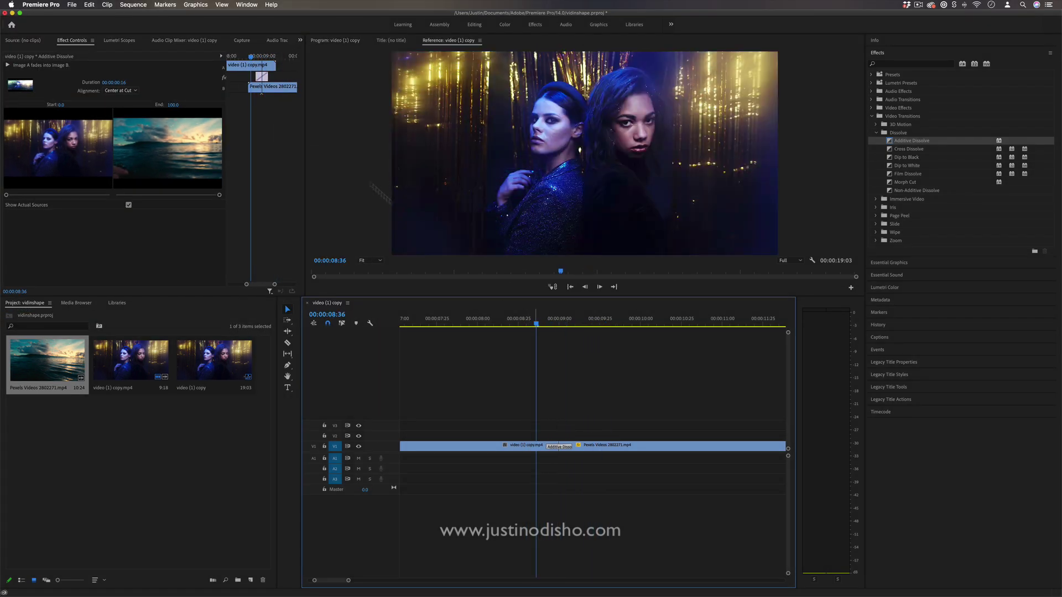
key("space")
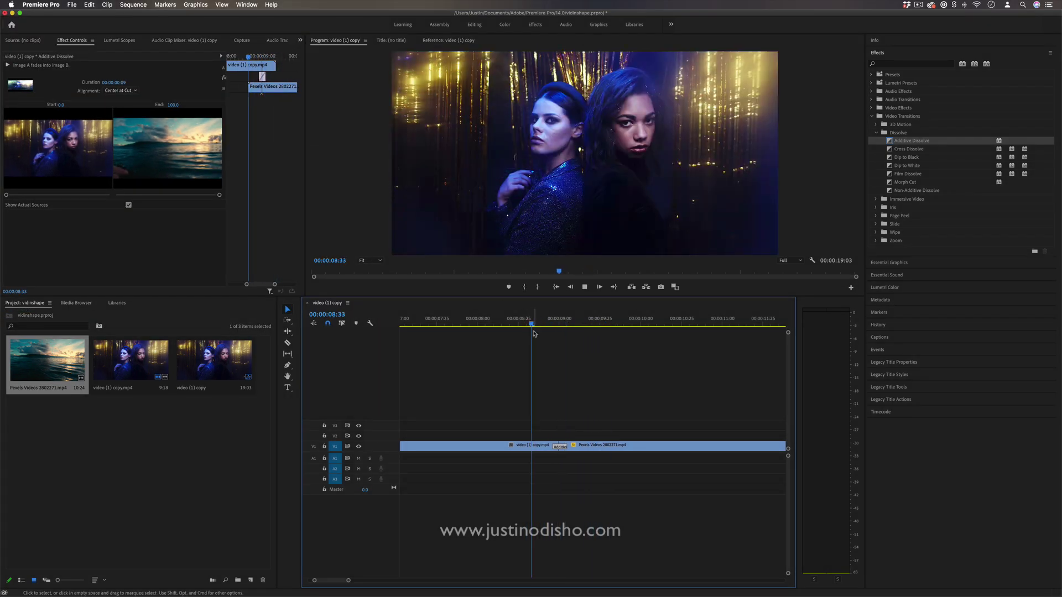
key("space")
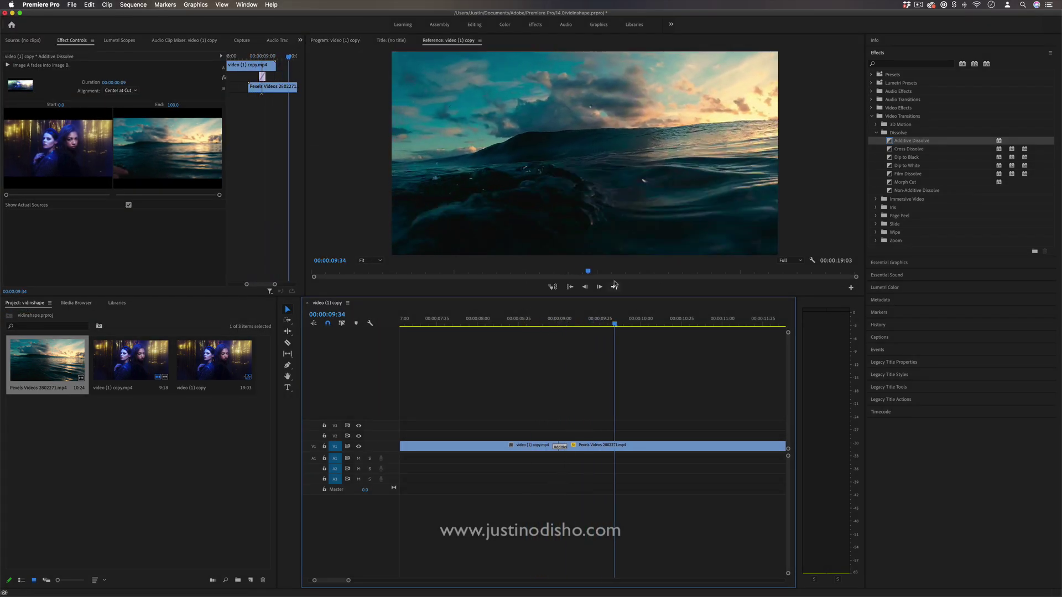
Step: At 00:00:09:00, turn off Show Actual Sources for the Additive Dissolve and raise its Start value to about 48.8
left_click(558, 322)
left_click_drag(558, 322, 559, 324)
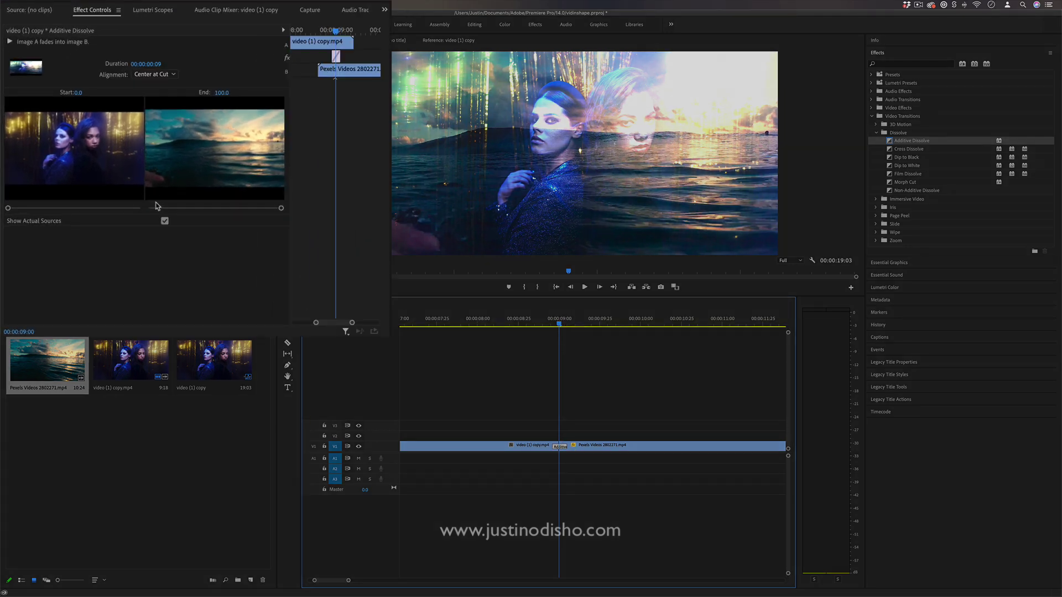
left_click(129, 204)
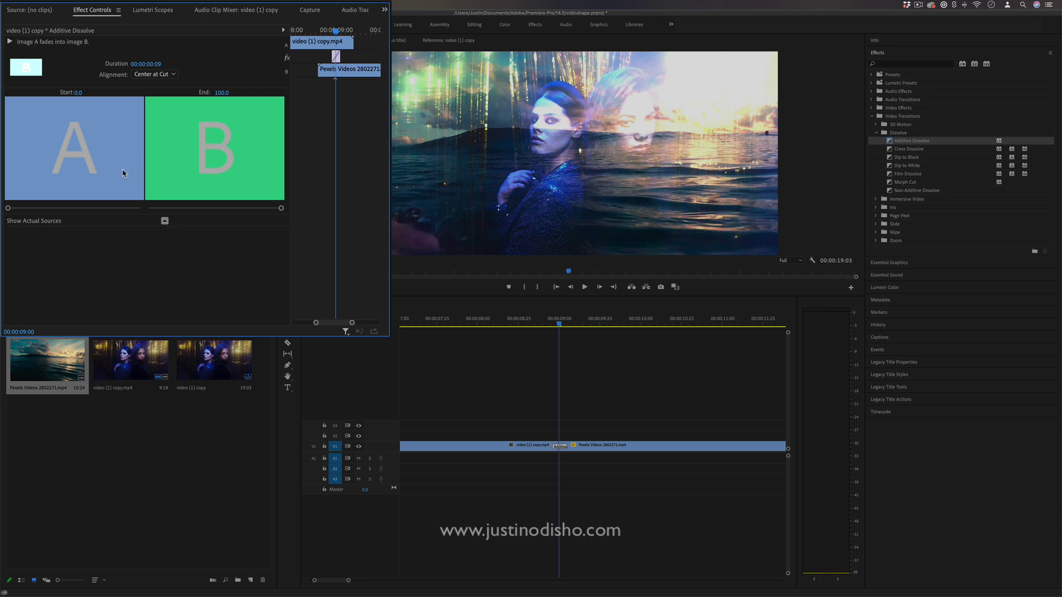
left_click_drag(8, 208, 72, 209)
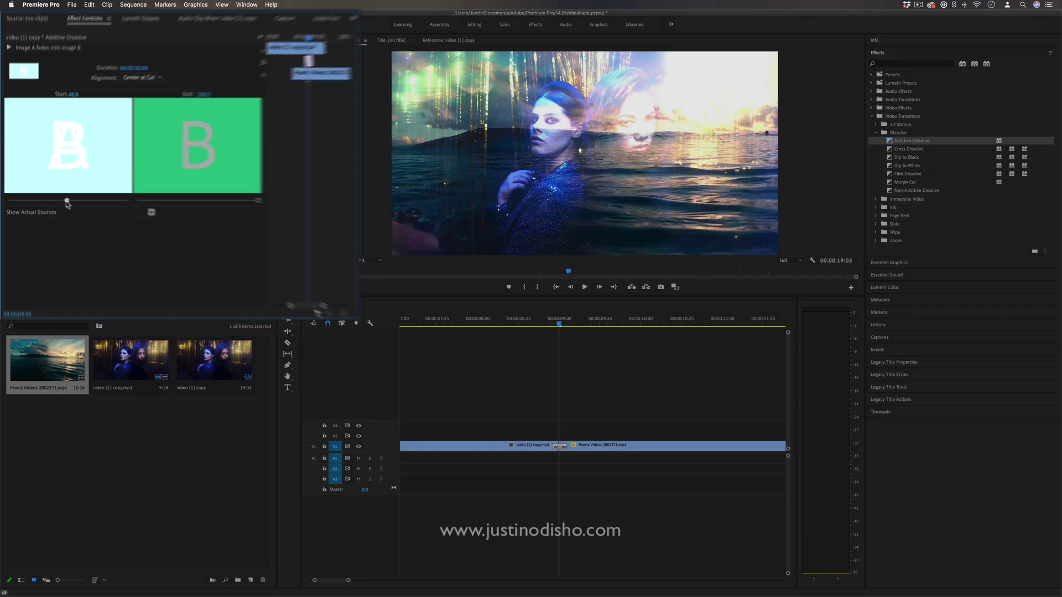
Step: Lengthen the centered Additive Dissolve to 00:00:00:17 and play through the transition from before the cut
left_click_drag(552, 446, 546, 446)
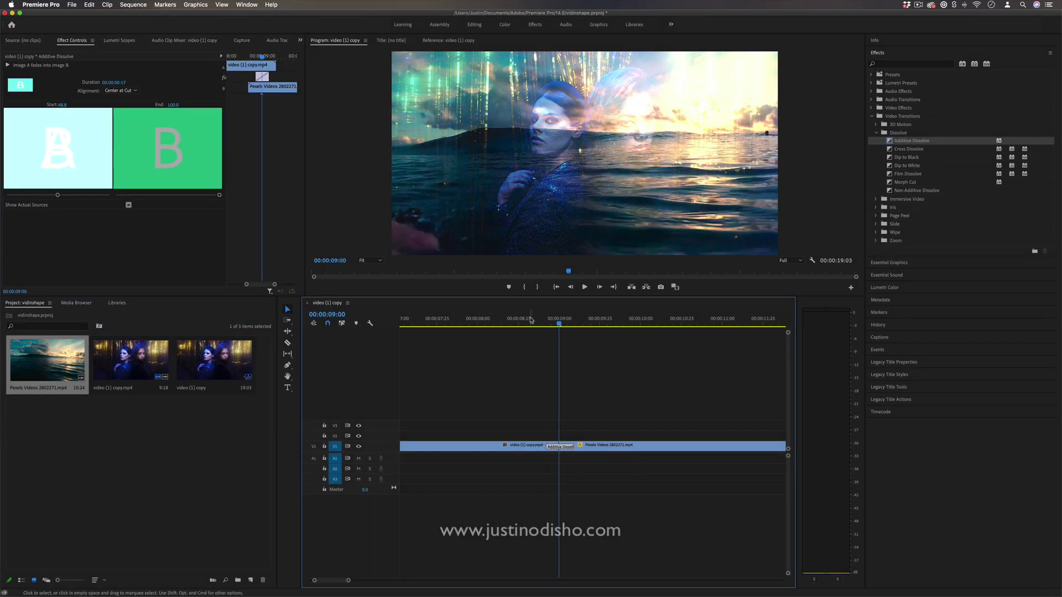
left_click(529, 319)
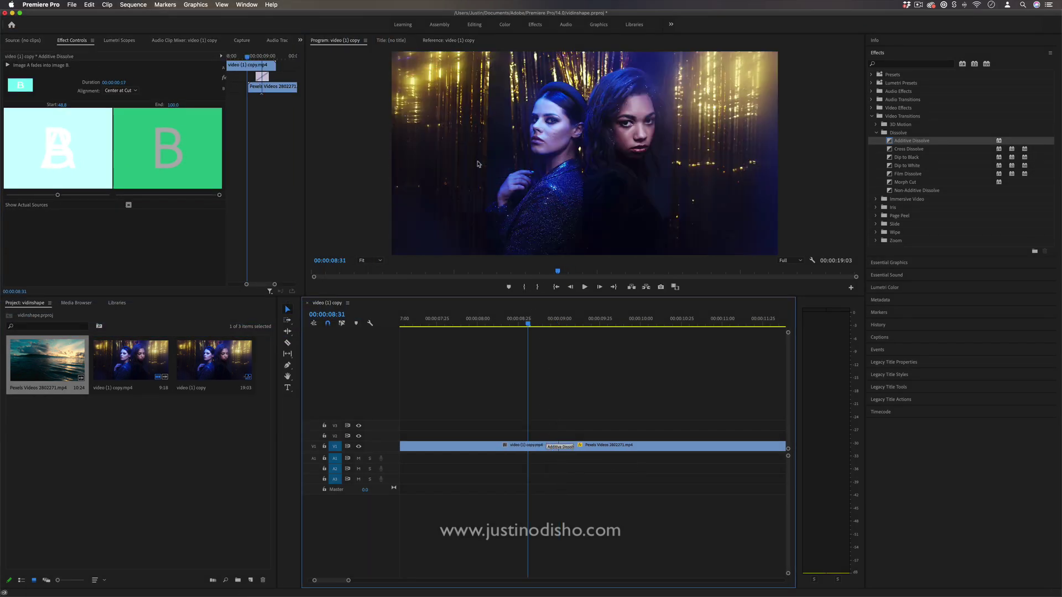
left_click(585, 288)
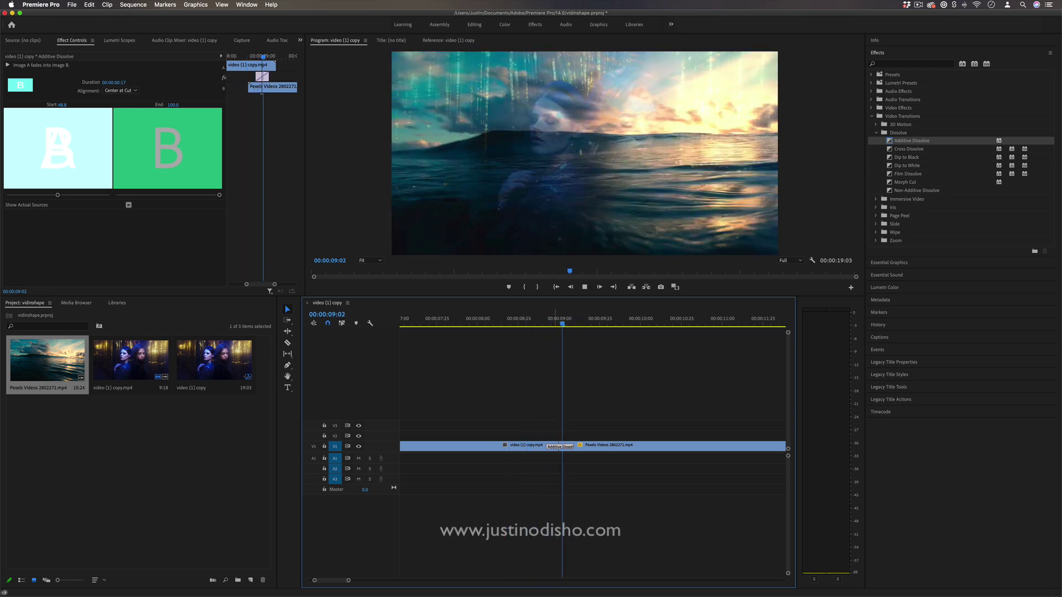
key("space")
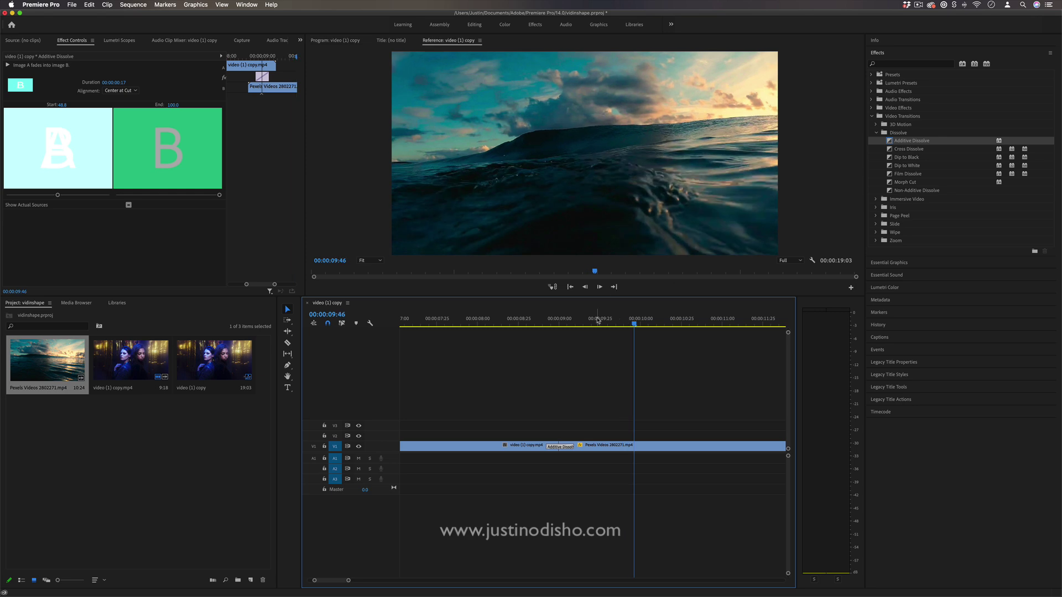
left_click_drag(574, 318, 508, 324)
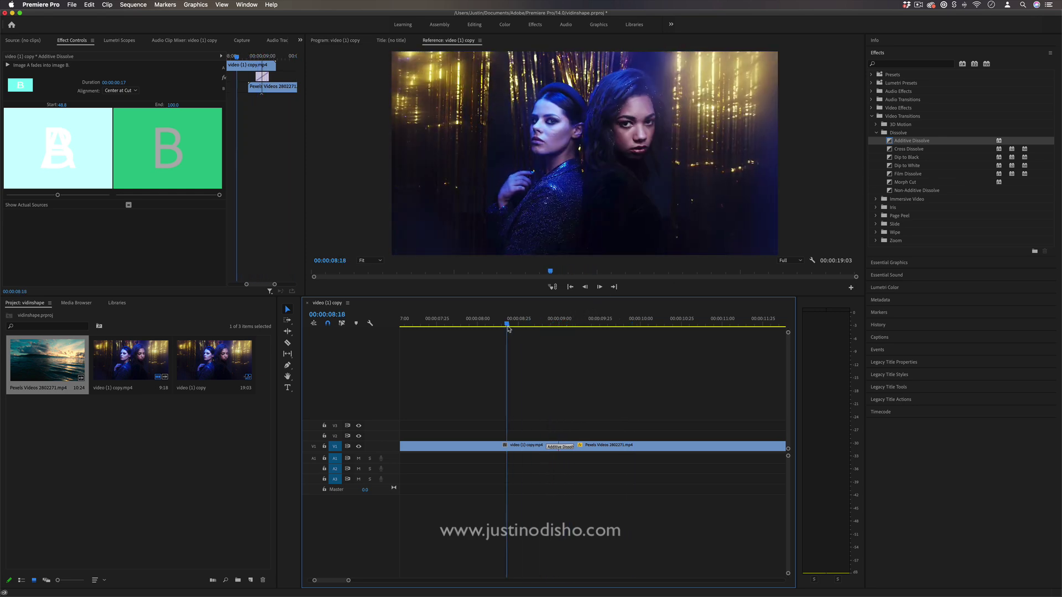
key("space")
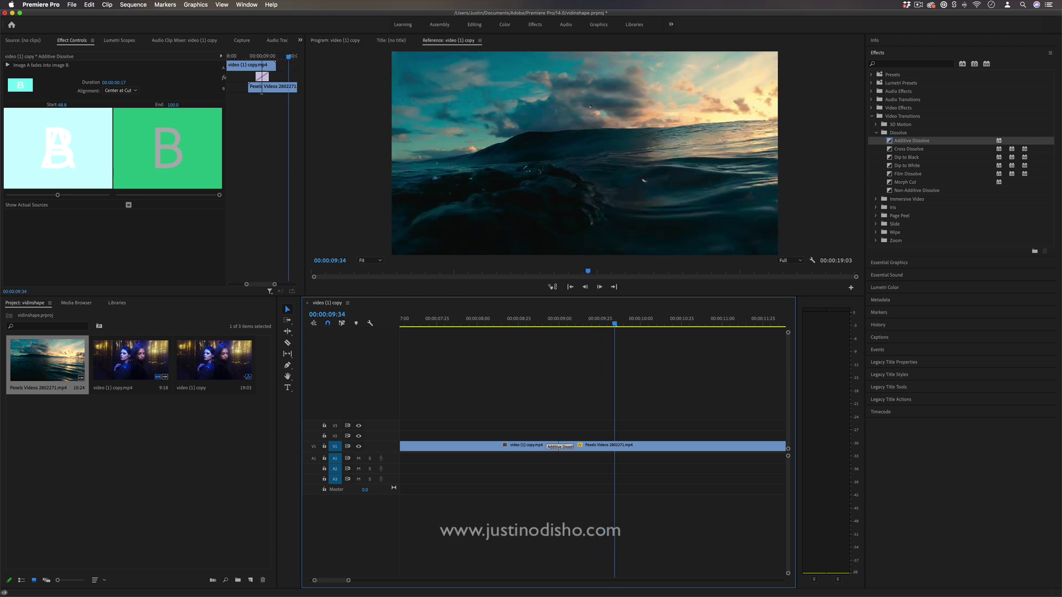
left_click(894, 116)
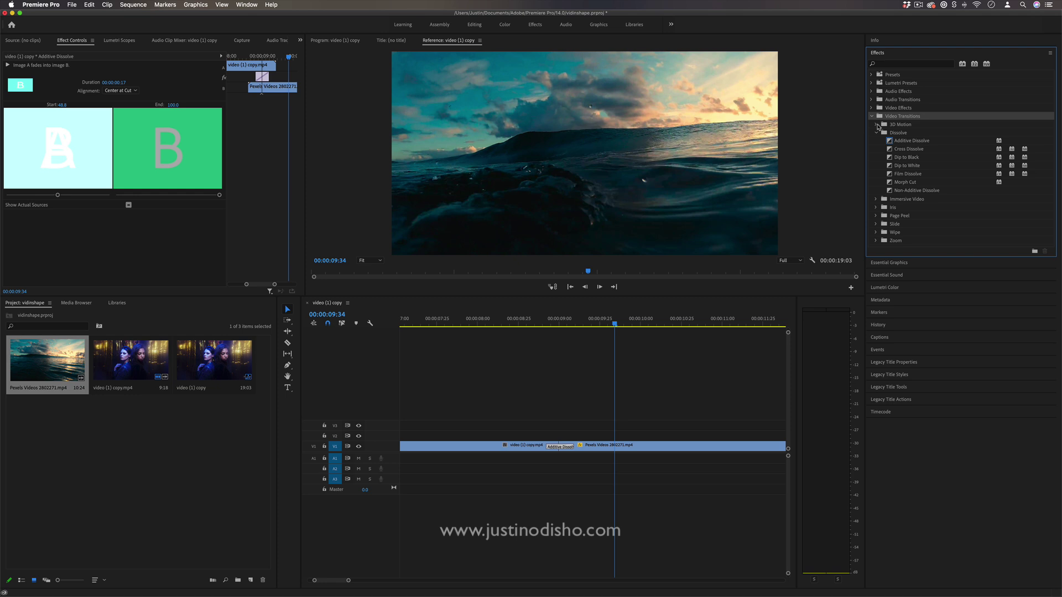
left_click(876, 125)
left_click(876, 125)
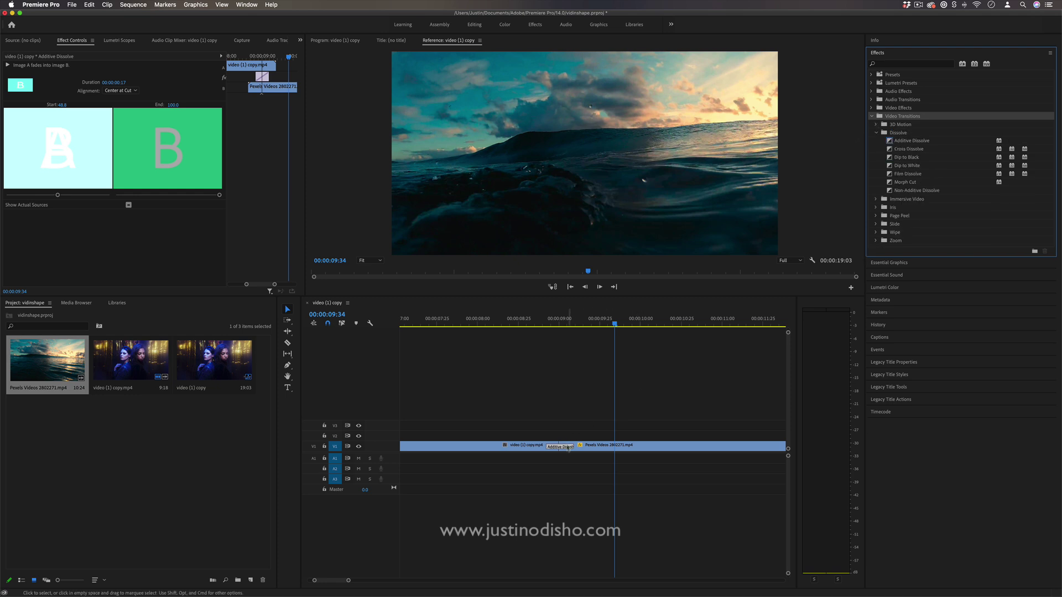
Step: Shorten the centered Additive Dissolve to 00:00:00:03, cue the playhead at 00:00:08:48, and select Additive Dissolve among the dissolve effects
mouse_move(574, 447)
left_mouse_down()
mouse_move(589, 447)
mouse_move(562, 445)
left_mouse_up()
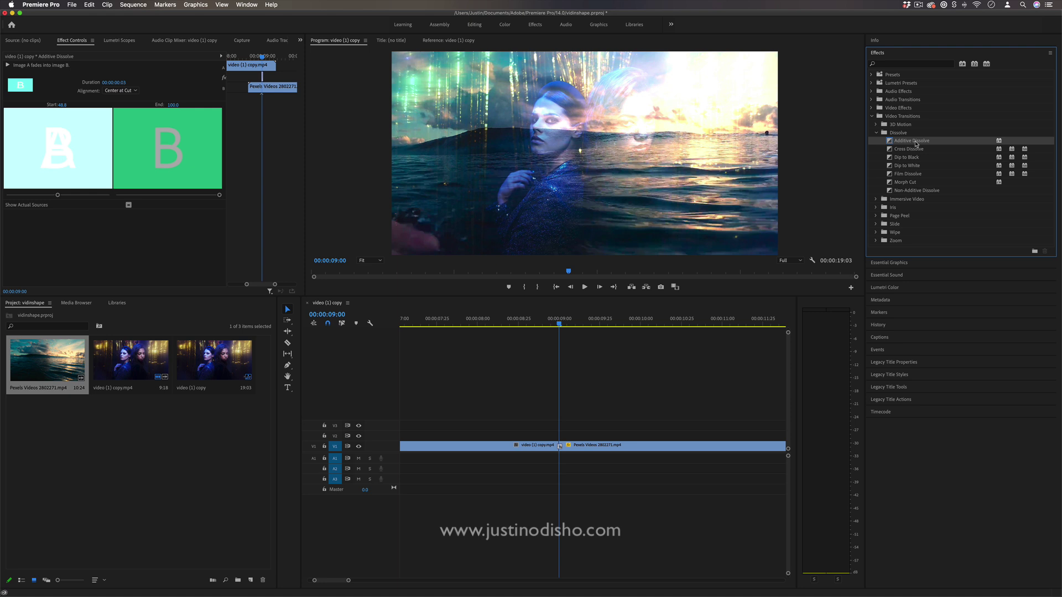
left_click(555, 326)
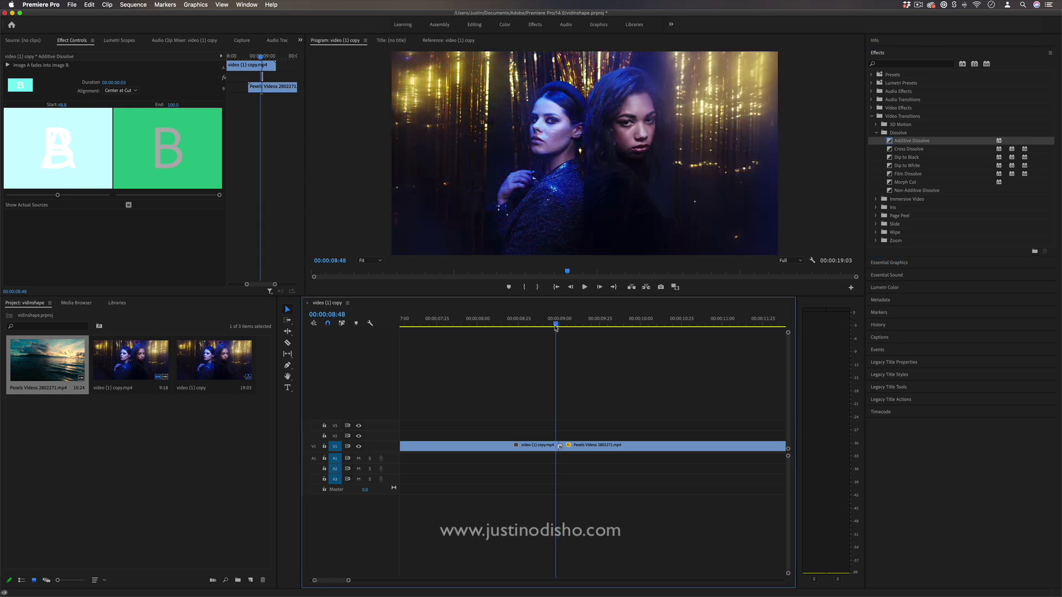
left_click(924, 141)
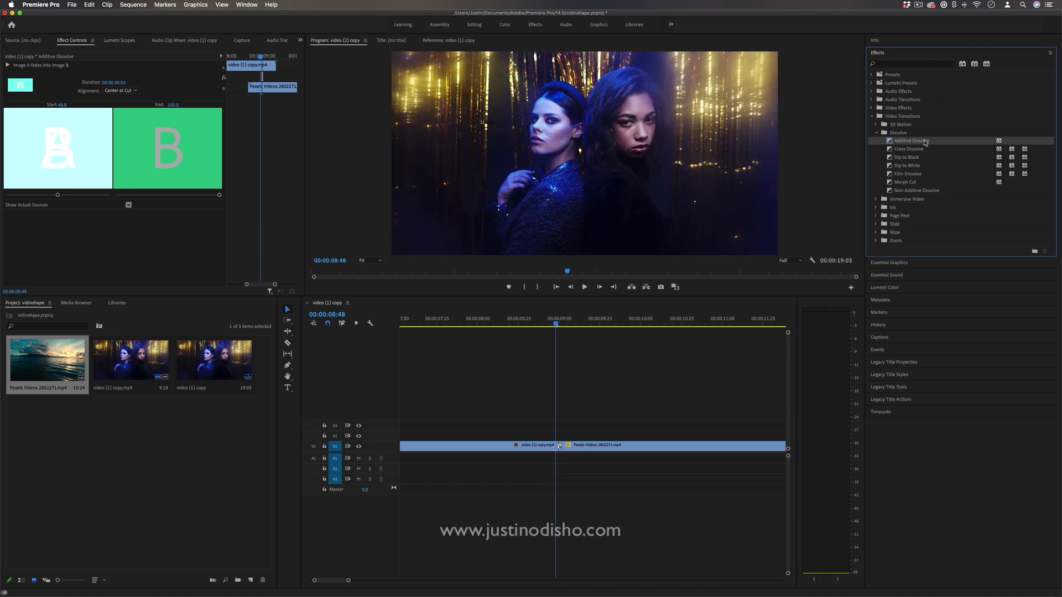